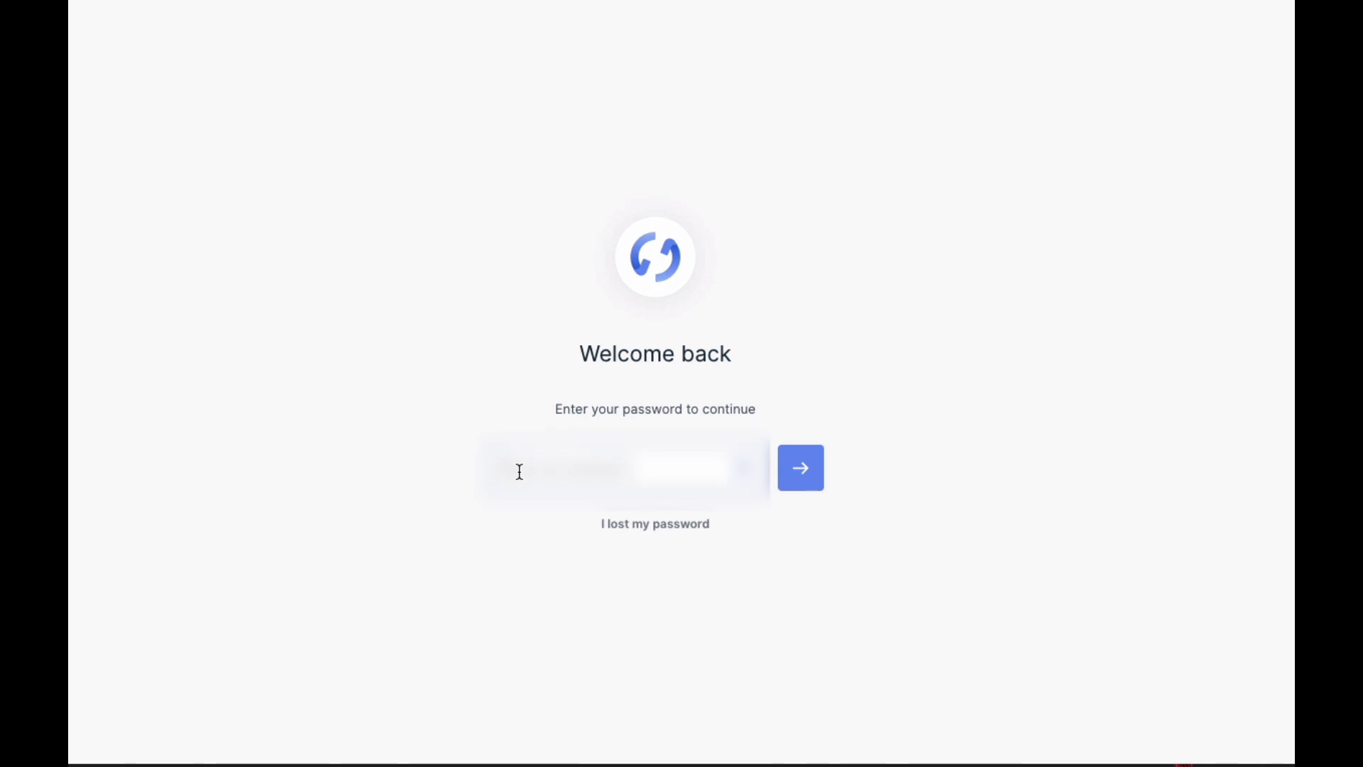
Step: Submit the password to unlock Ledger Live
click(802, 474)
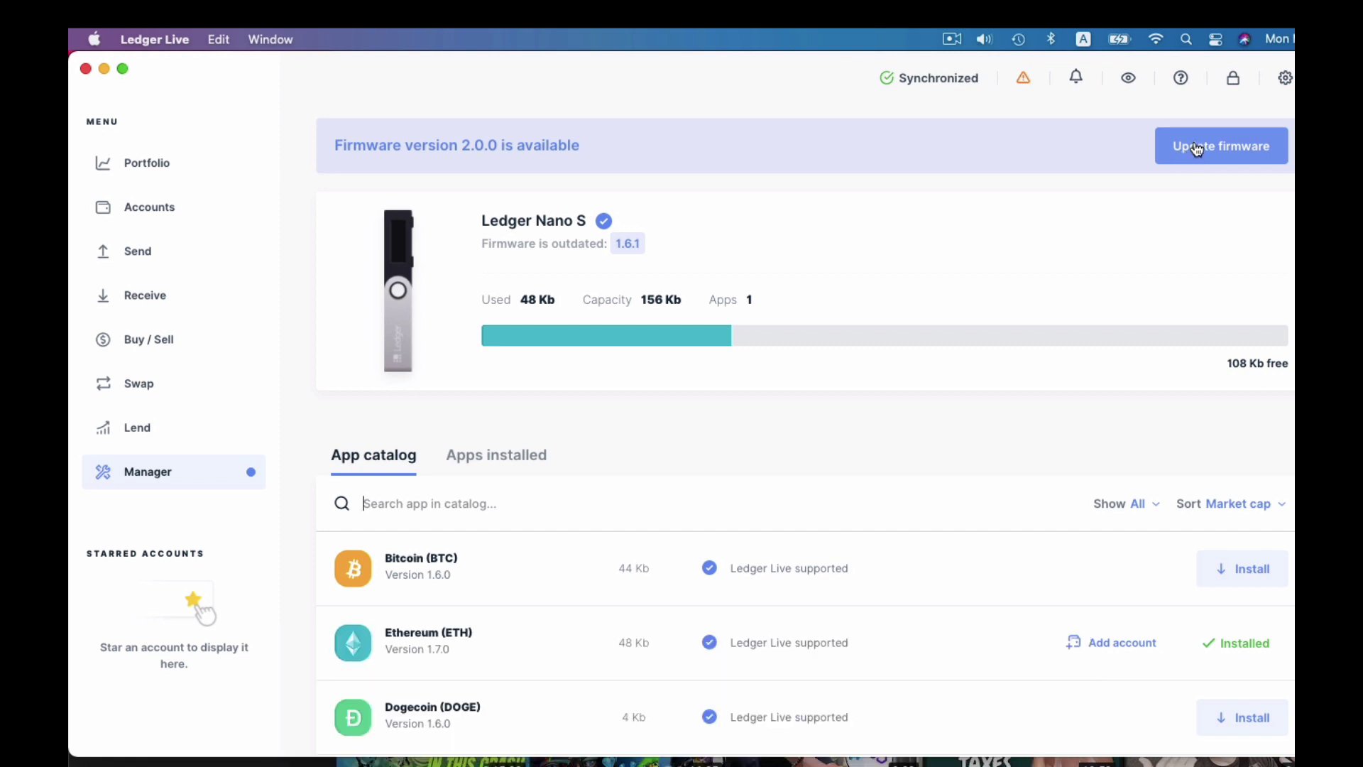
Step: Start the Nano S firmware 2.0.0 update after confirming the recovery phrase is written down
click(1197, 149)
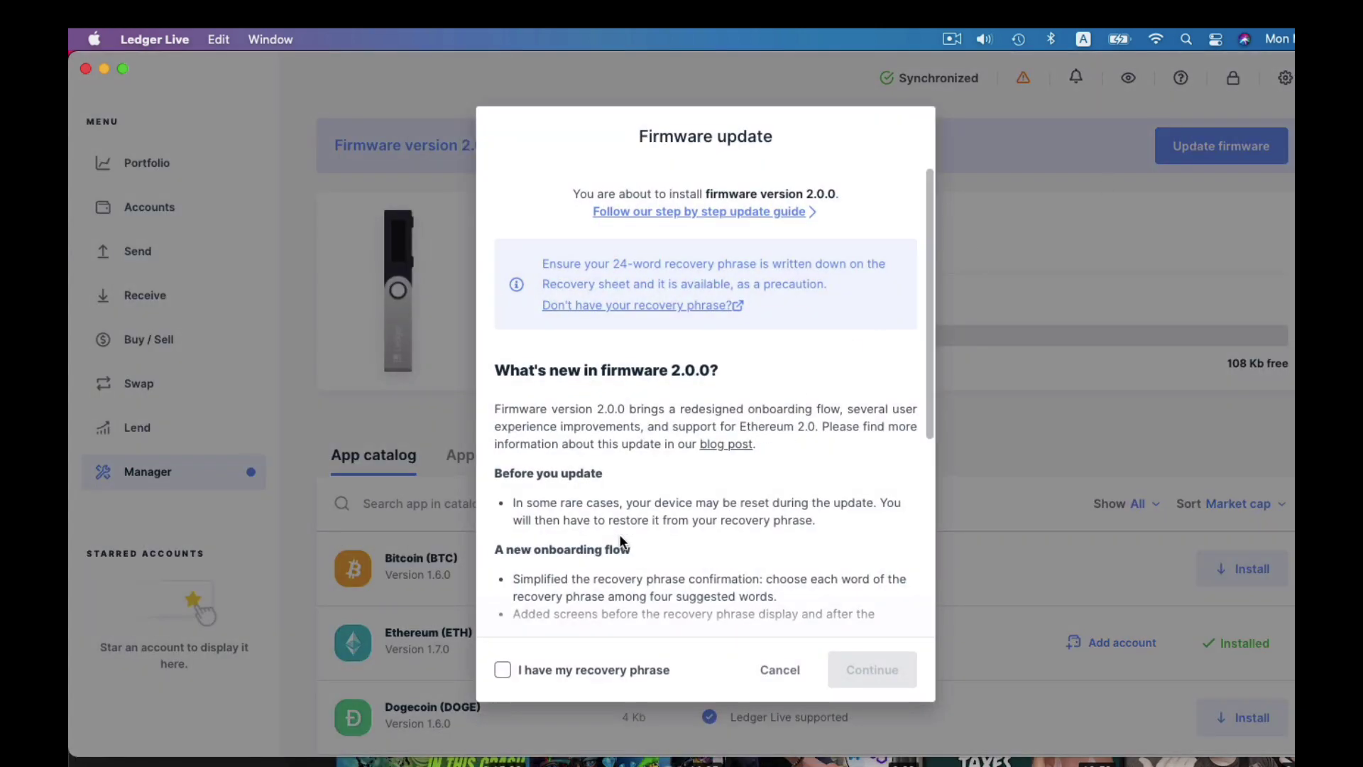
scroll(621, 541, down, 2)
click(502, 670)
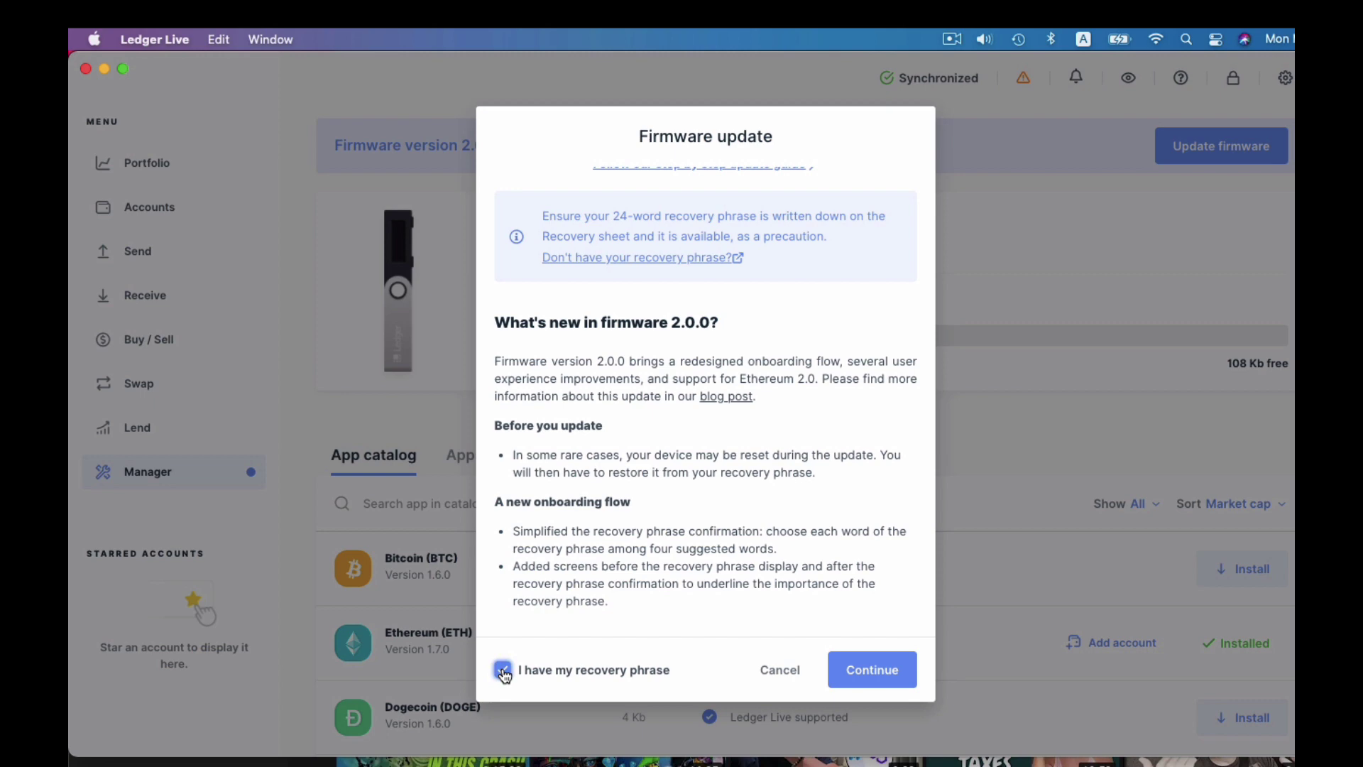
scroll(700, 588, down, 10)
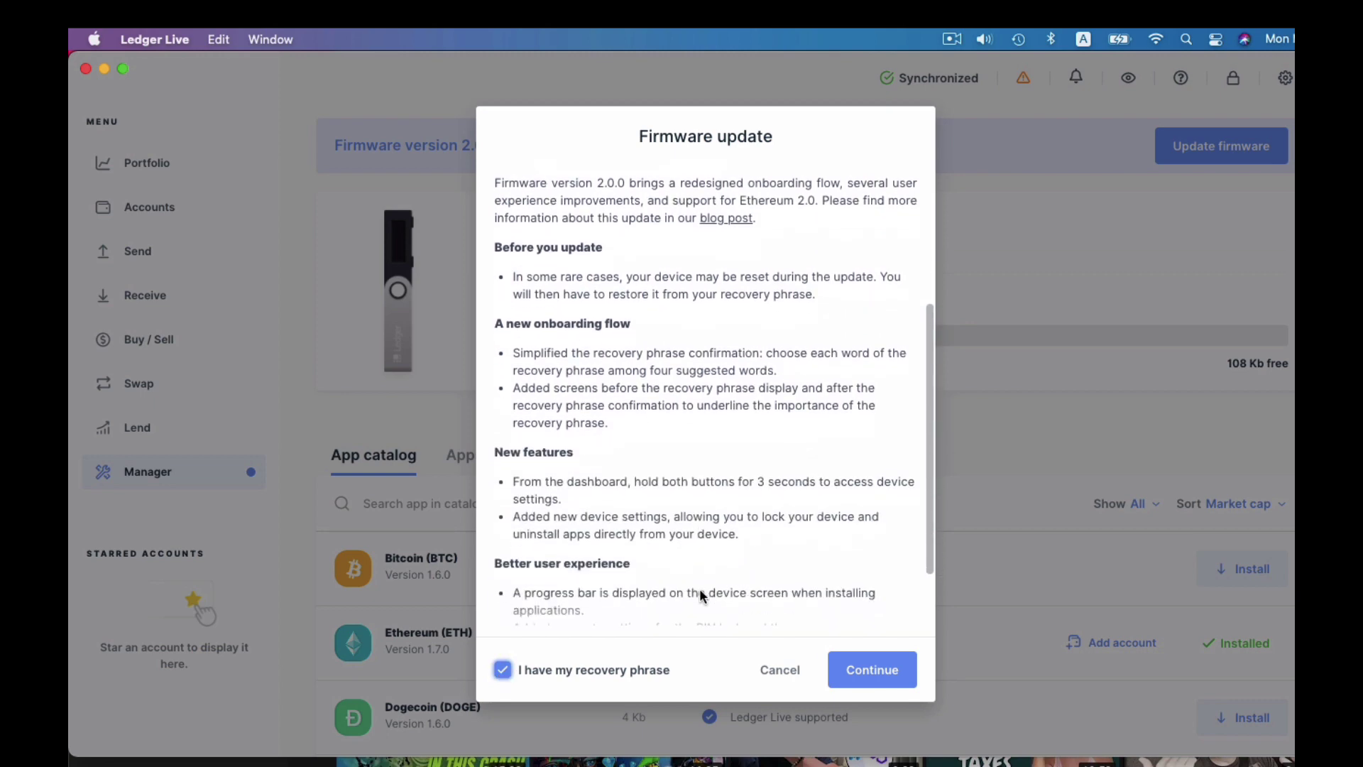
click(877, 671)
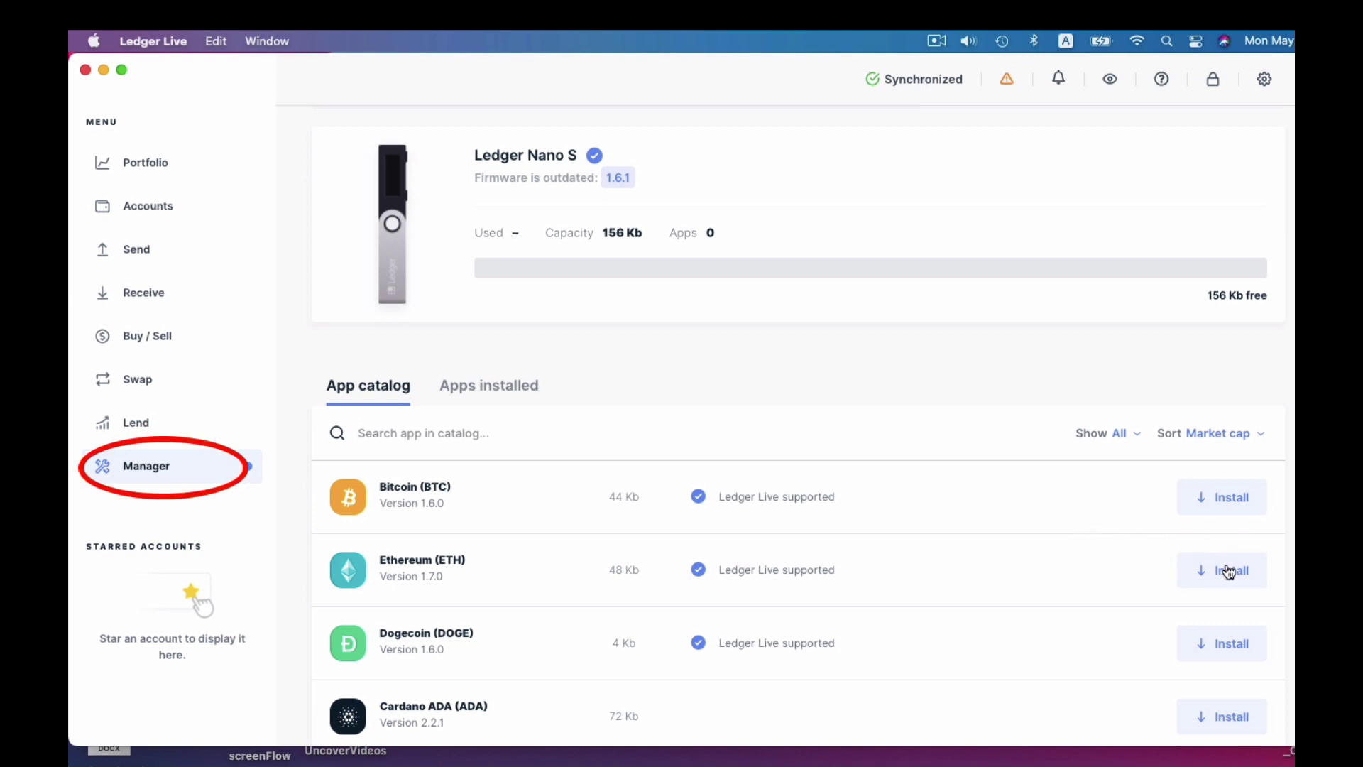
Step: Install the Ethereum (ETH) app on the Nano S, then go to Accounts
click(1228, 571)
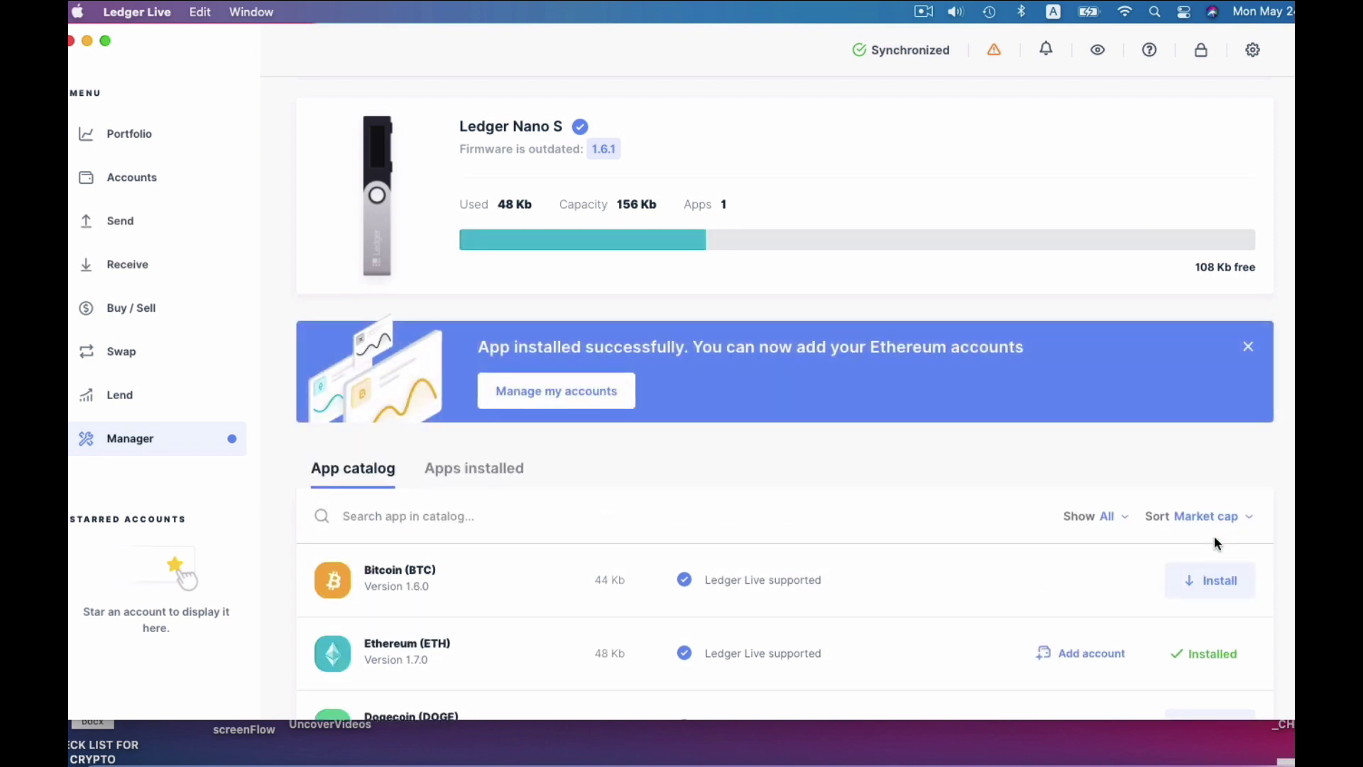
scroll(1213, 544, down, 3)
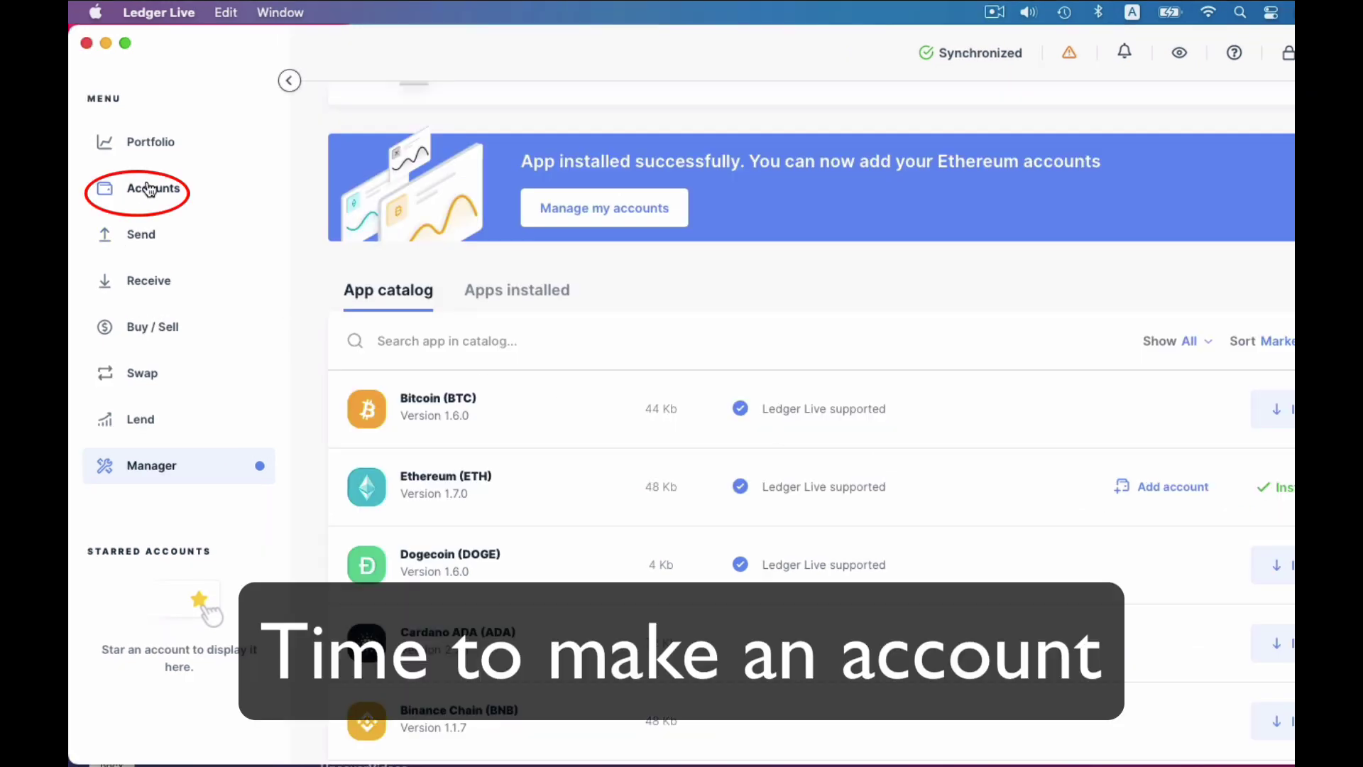
click(149, 189)
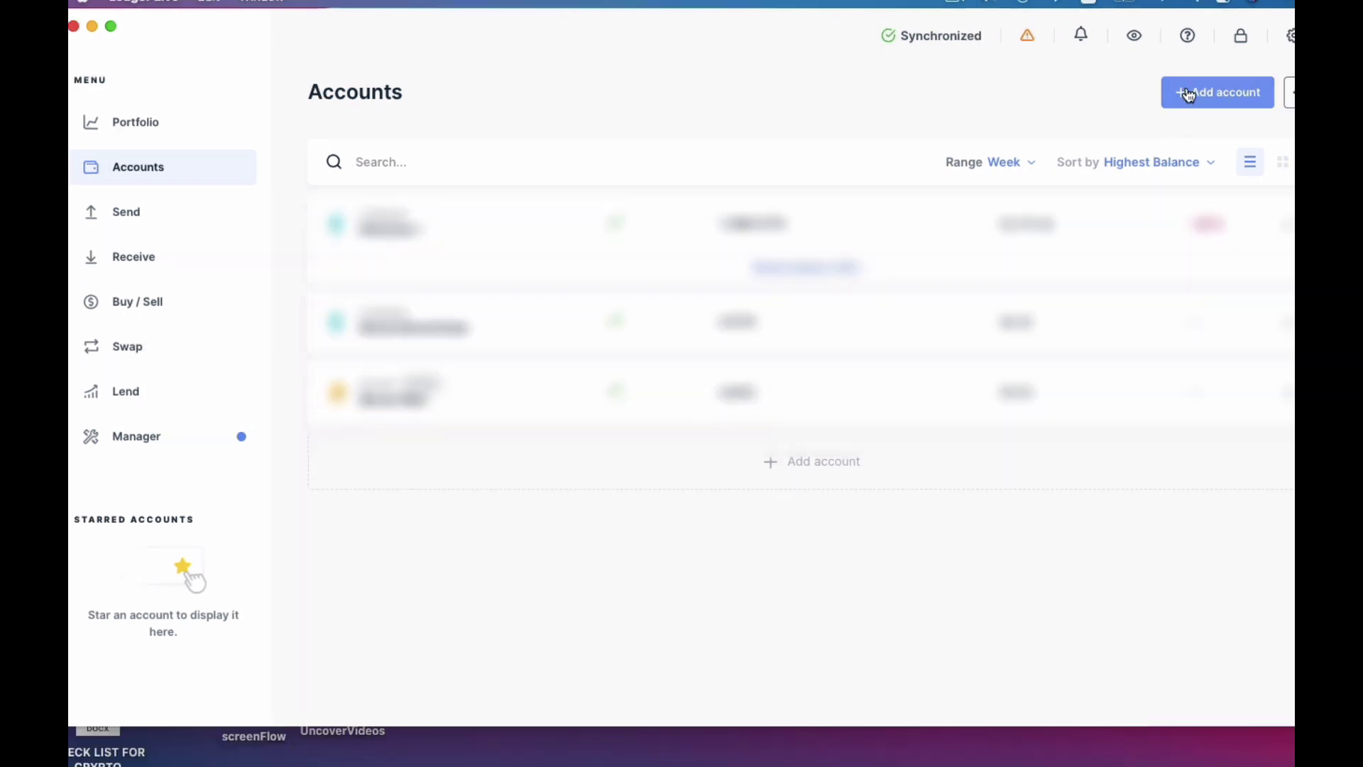
Step: Start adding a new account with Ethereum (ETH) as the asset
click(1188, 95)
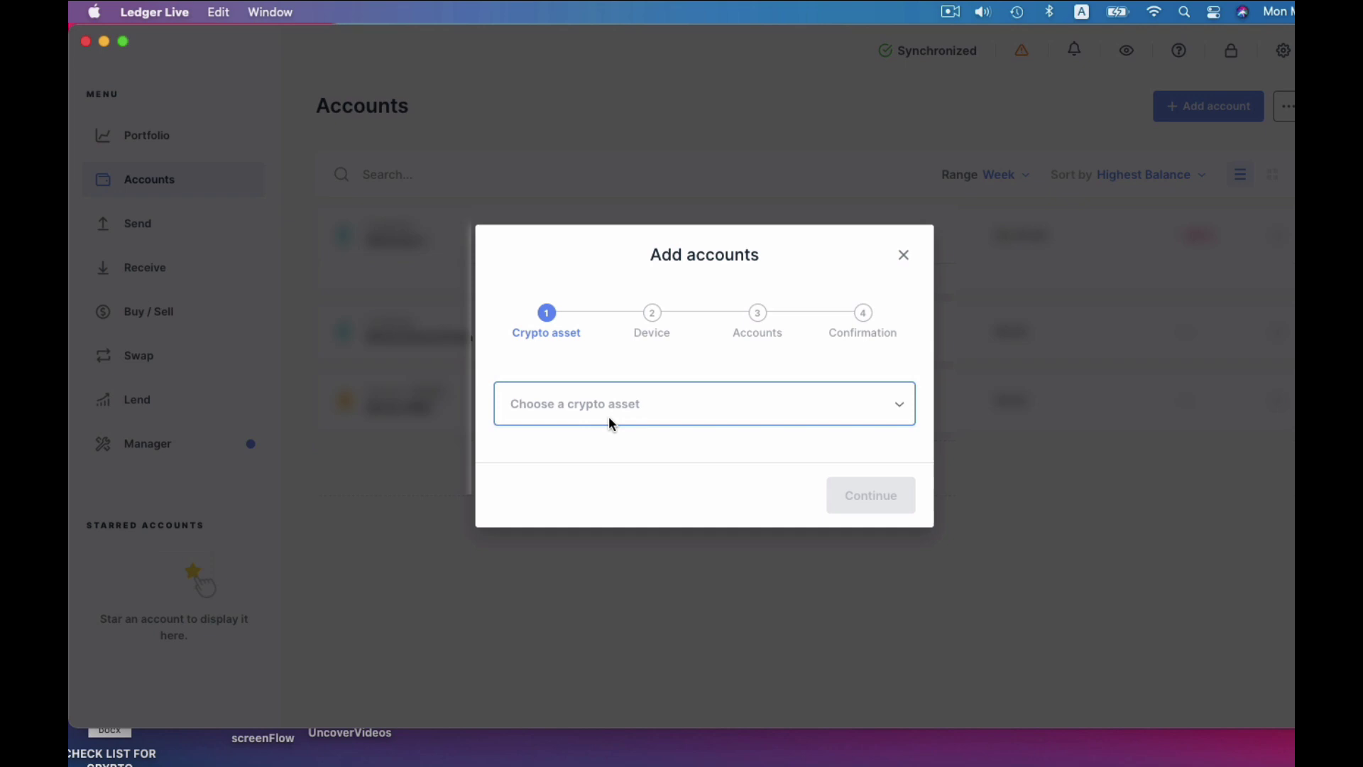
click(684, 402)
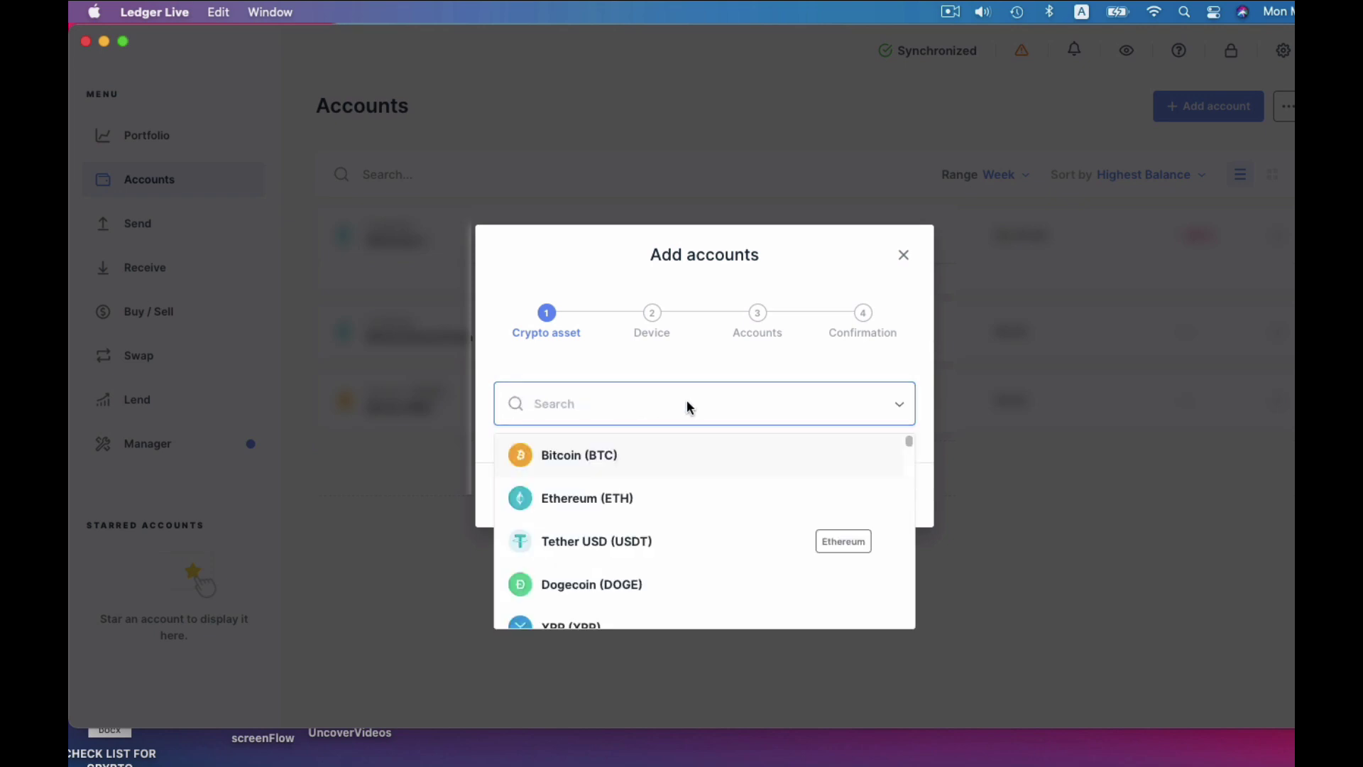
click(614, 499)
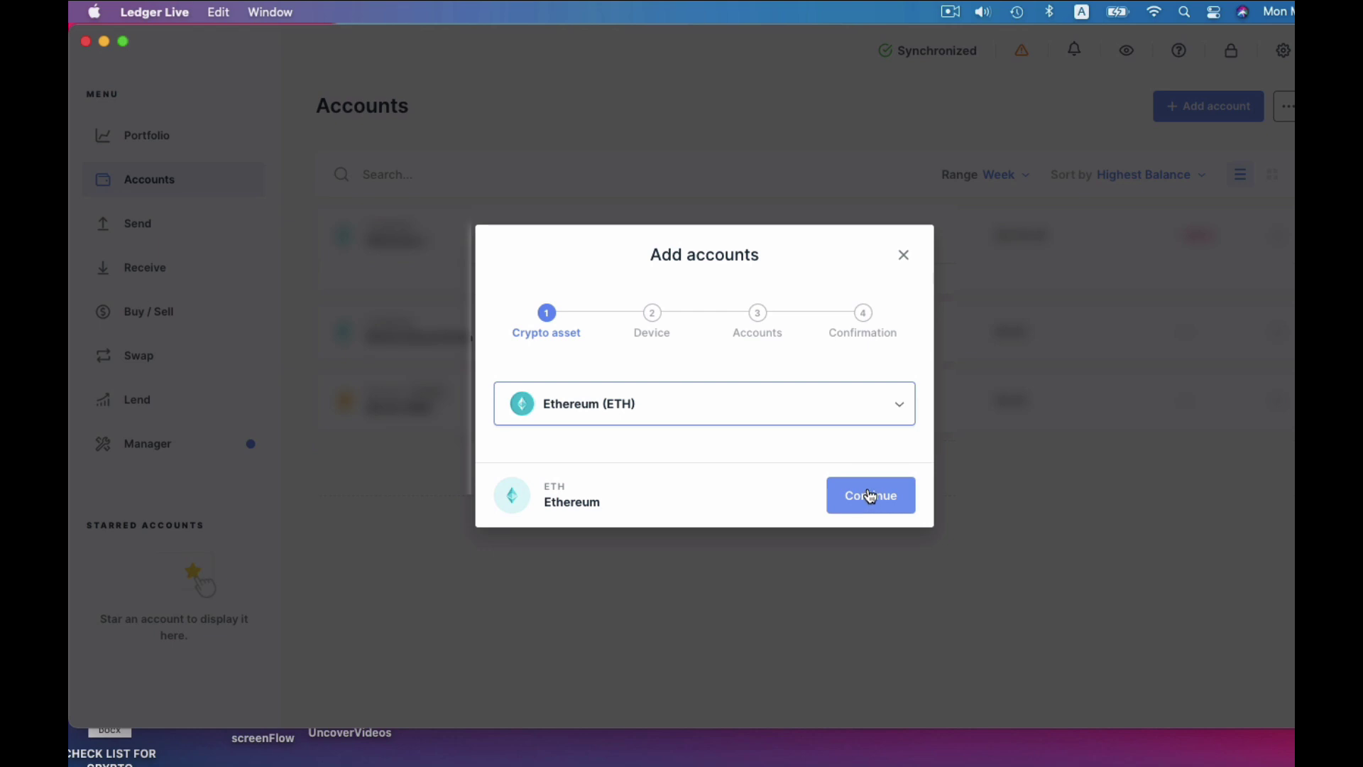
click(870, 496)
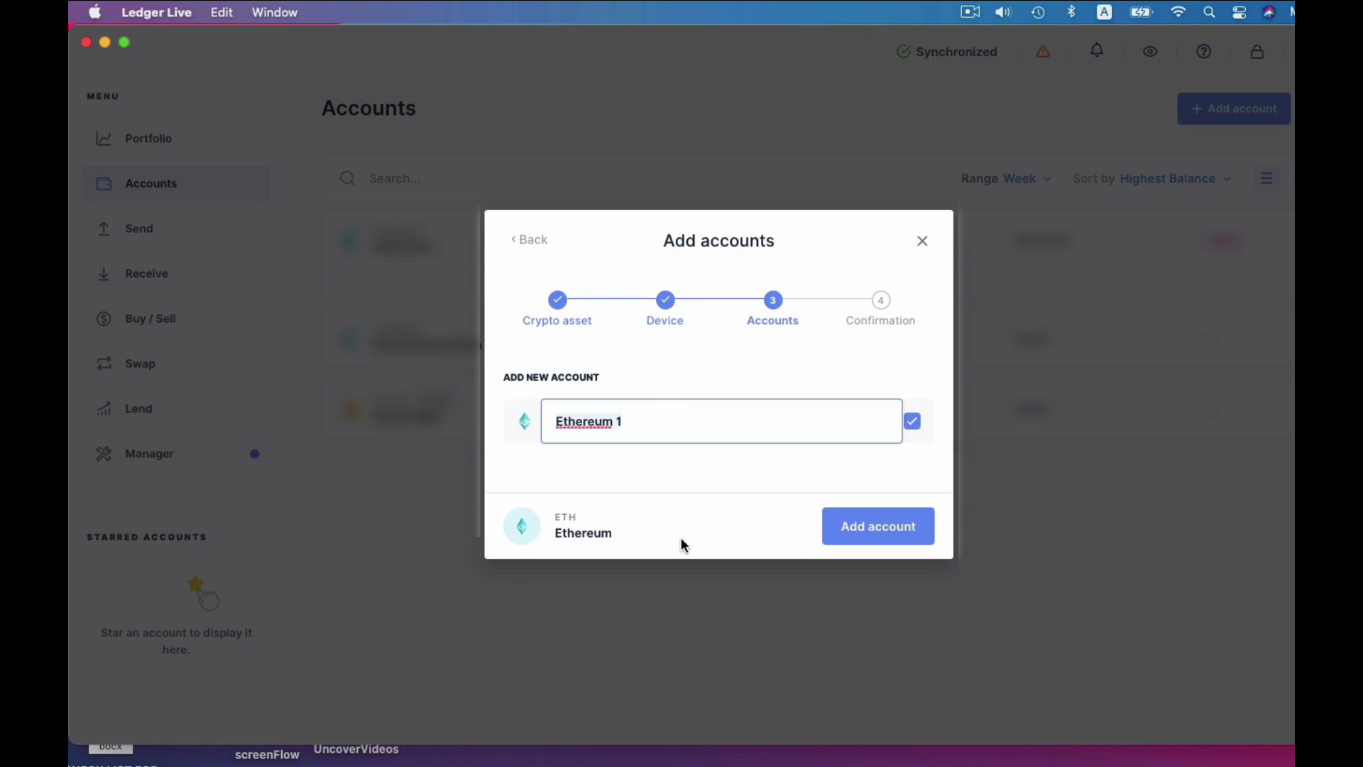
Step: Rename the new account from 'Ethereum 1' to 'Ledger2 eth' and create it
key(BackSpace)
key(BackSpace)
key(BackSpace)
key(BackSpace)
key(BackSpace)
key(BackSpace)
key(BackSpace)
key(BackSpace)
key(BackSpace)
key(BackSpace)
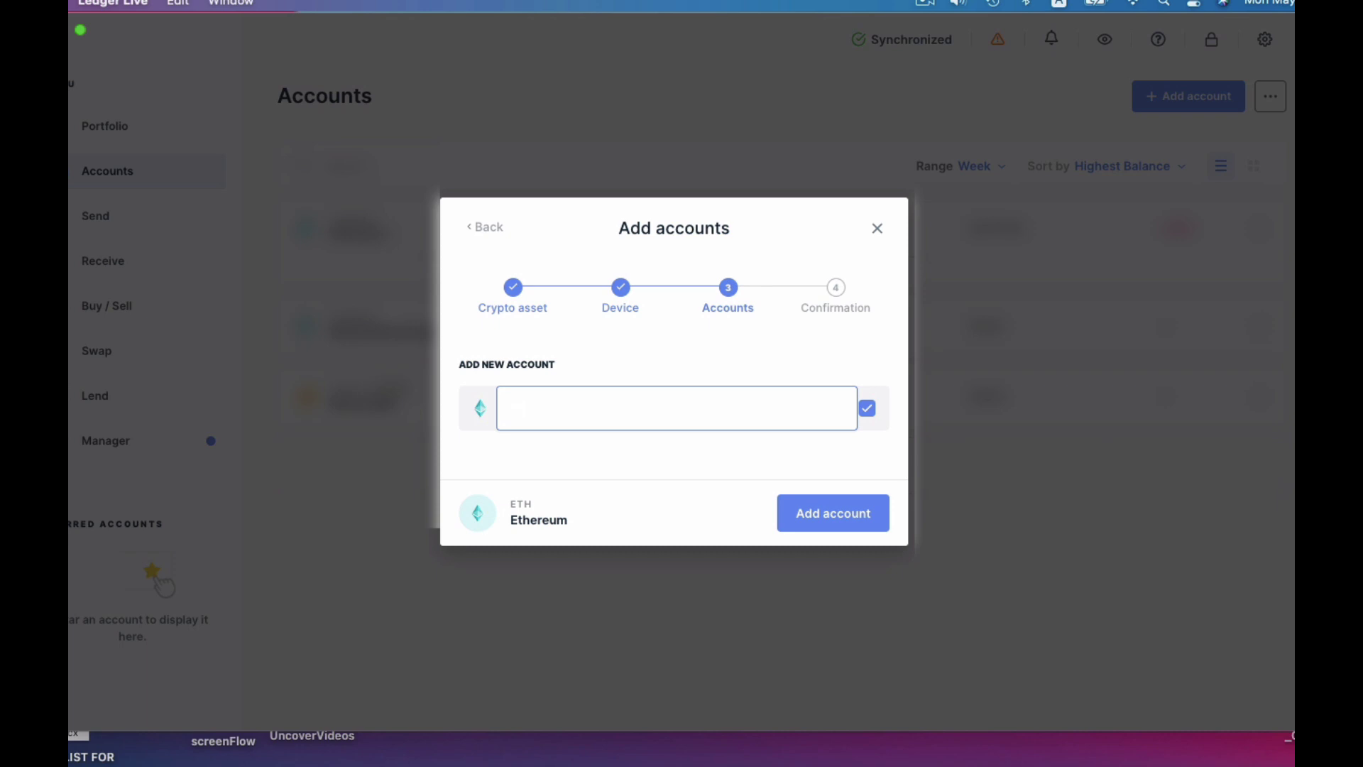
text(Ledger2 eth)
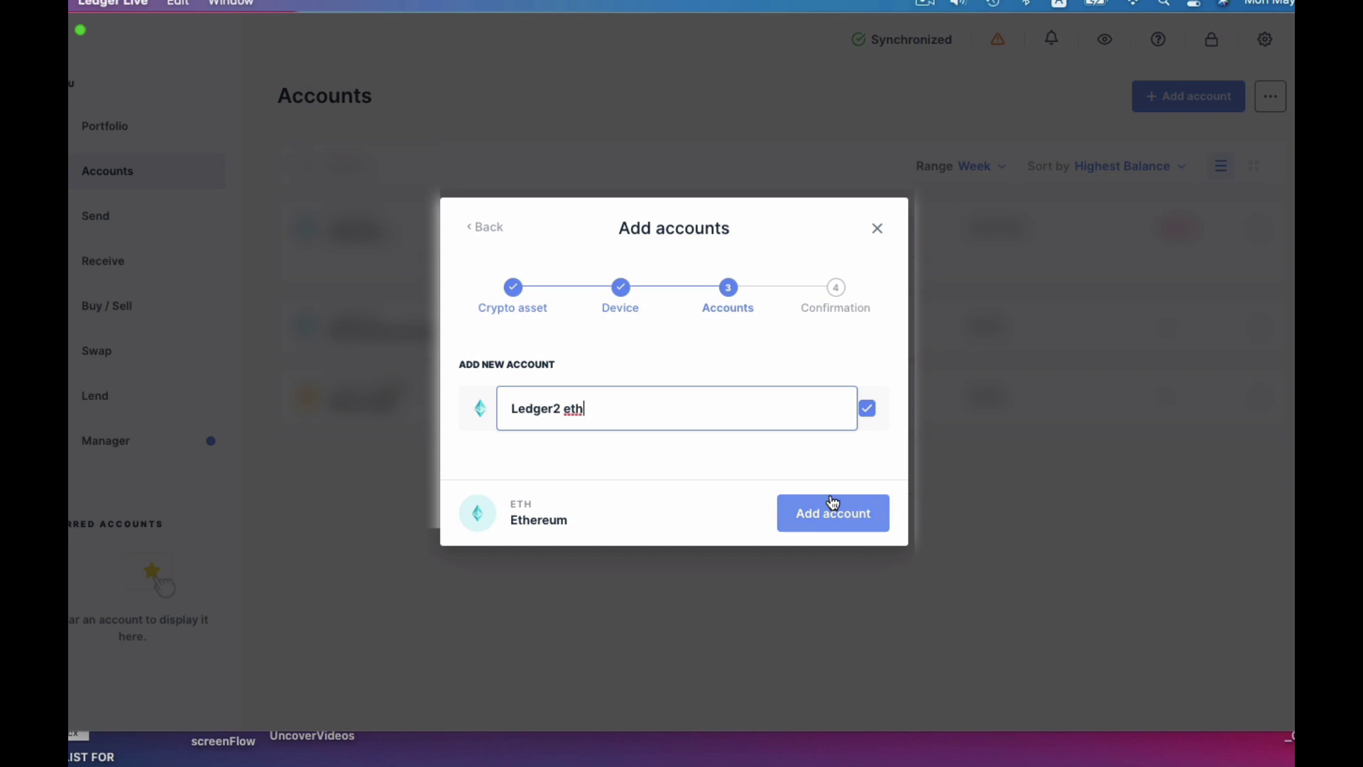
click(831, 514)
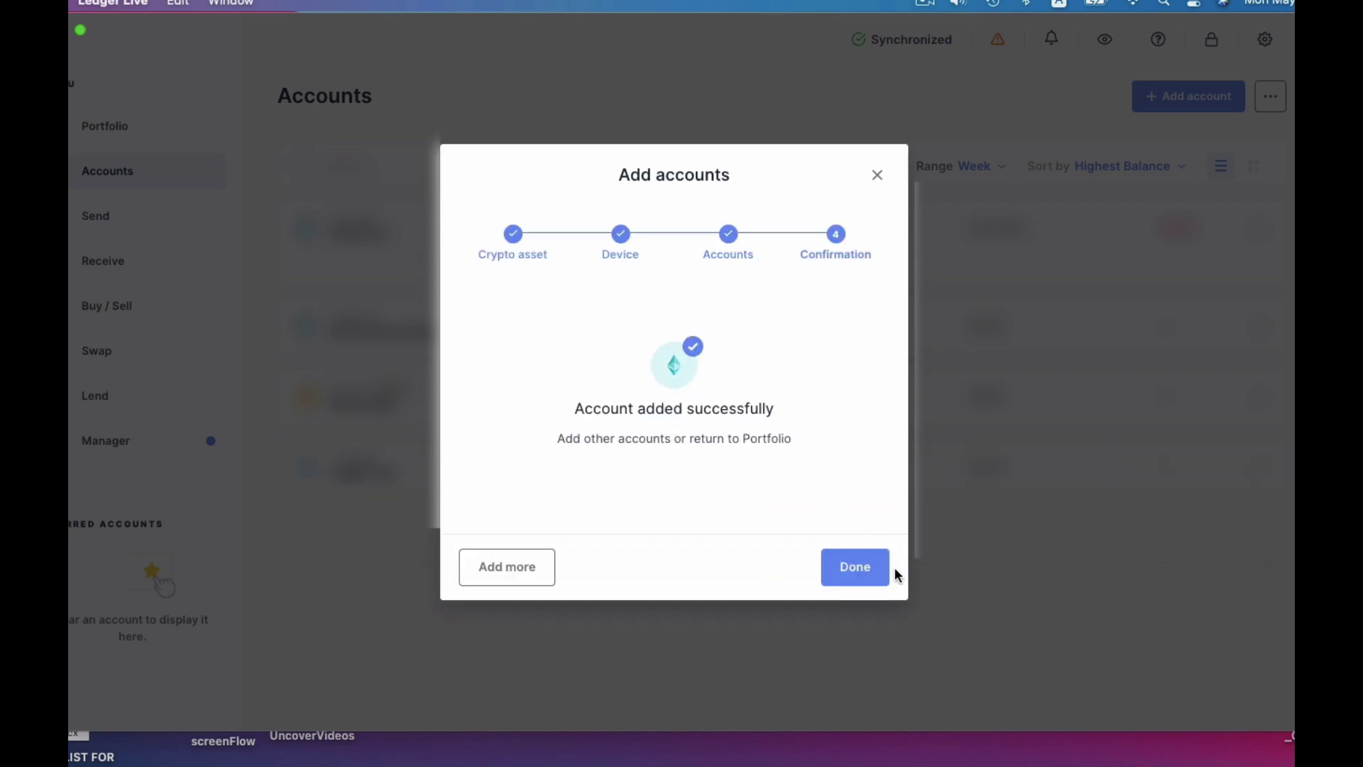
Step: Open the Ledger2 eth account and start a receive with Ledger2 eth as account to credit
click(871, 568)
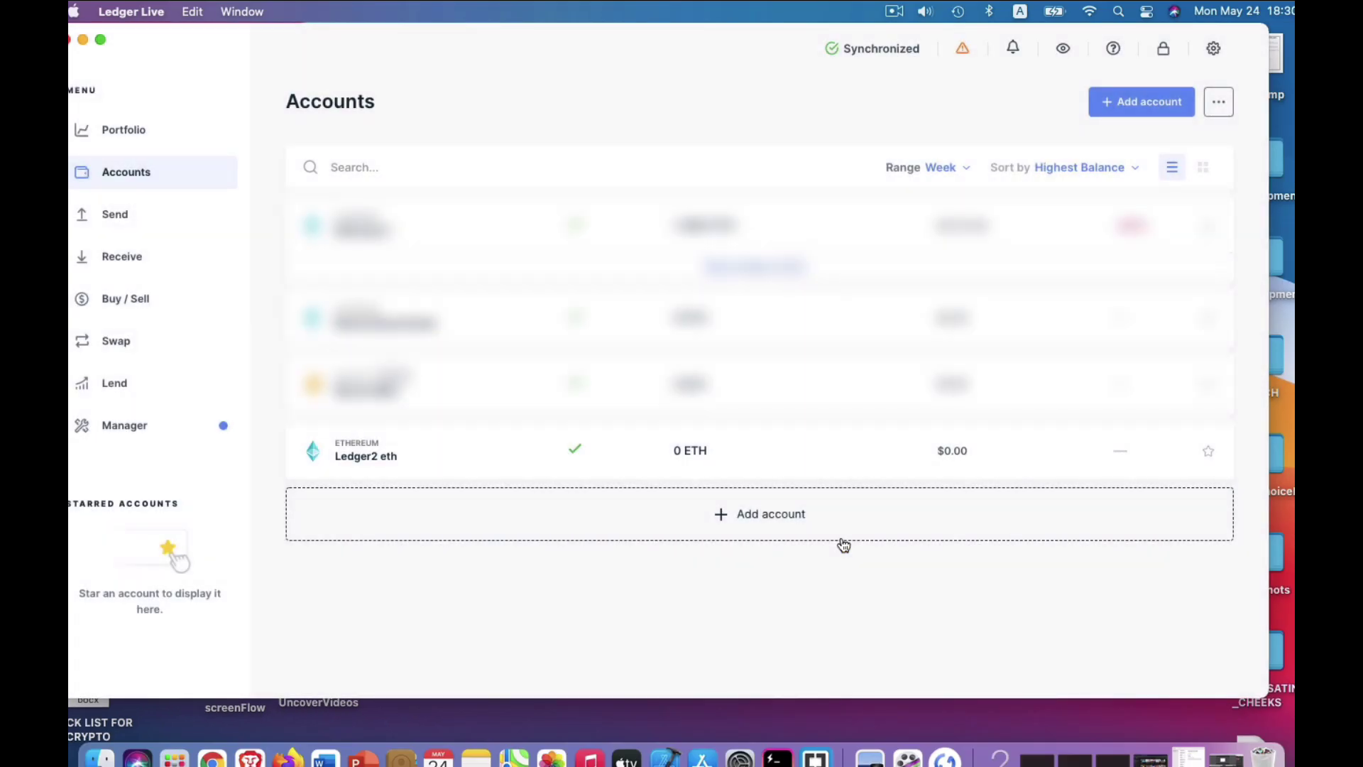
click(658, 484)
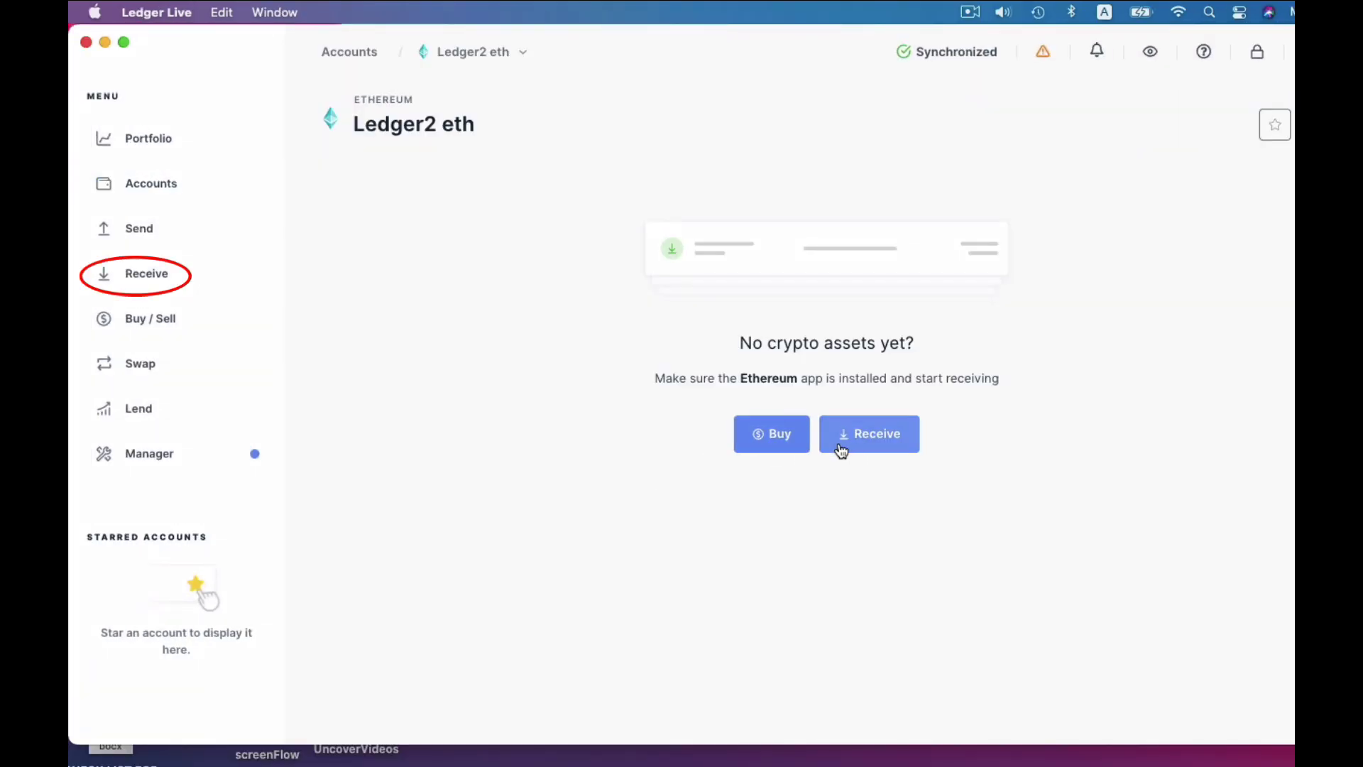
click(878, 440)
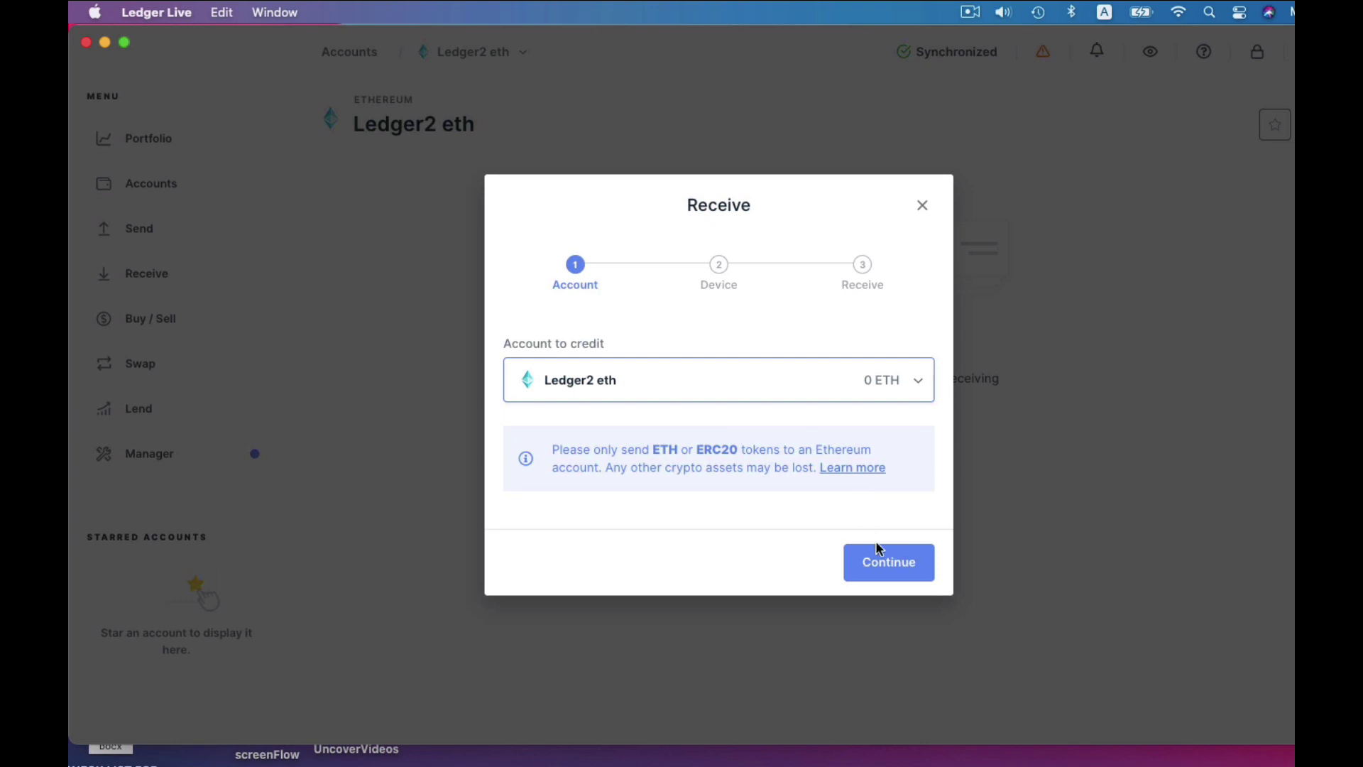
click(891, 569)
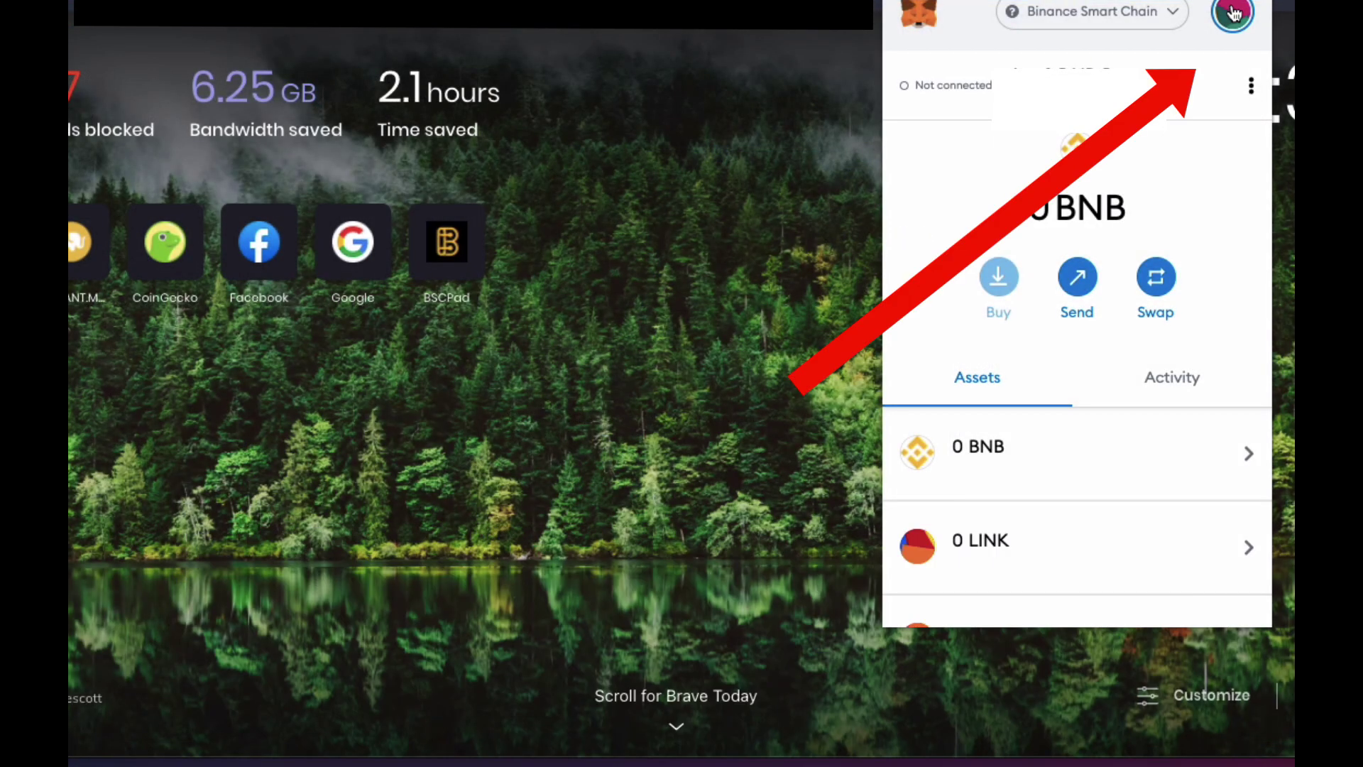
Step: Connect a Ledger hardware wallet in MetaMask and add account 1 as Ledger 1
click(1233, 13)
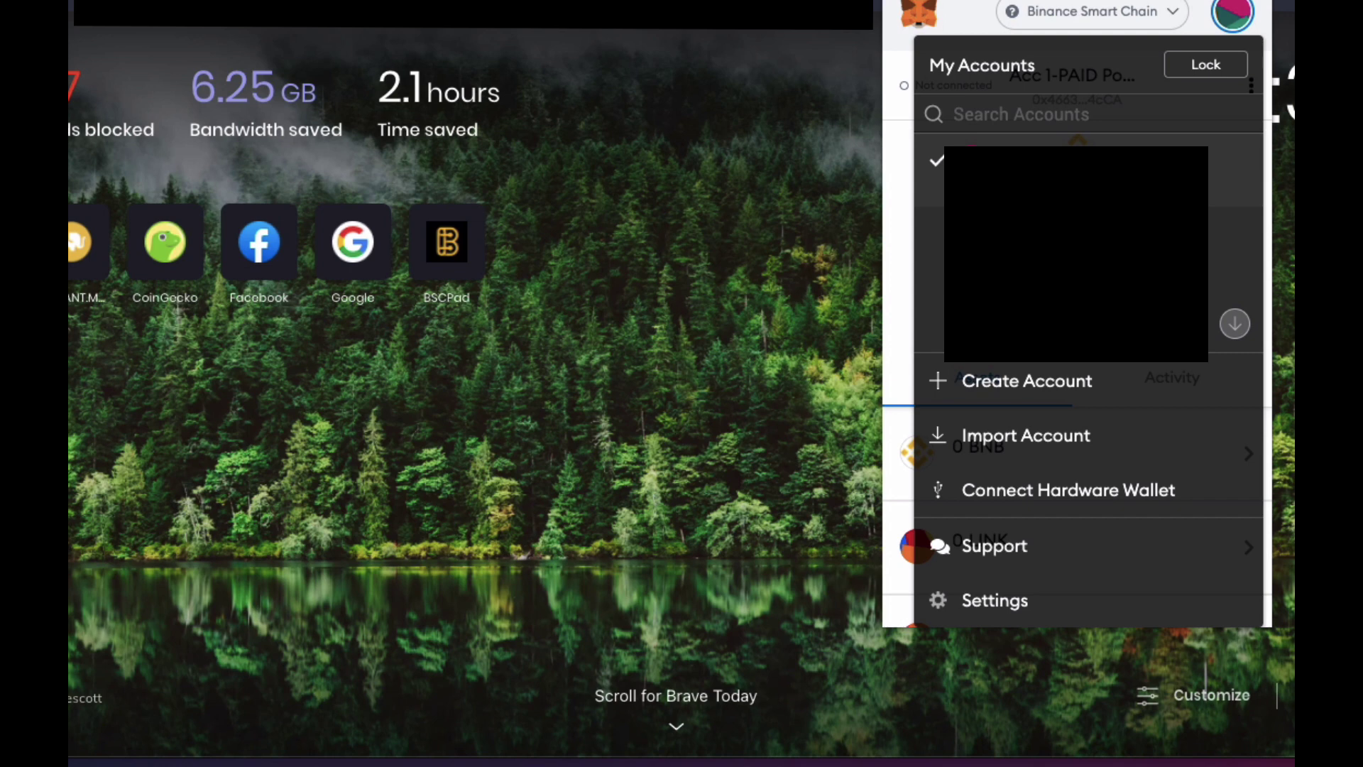
scroll(1235, 213, down, 2)
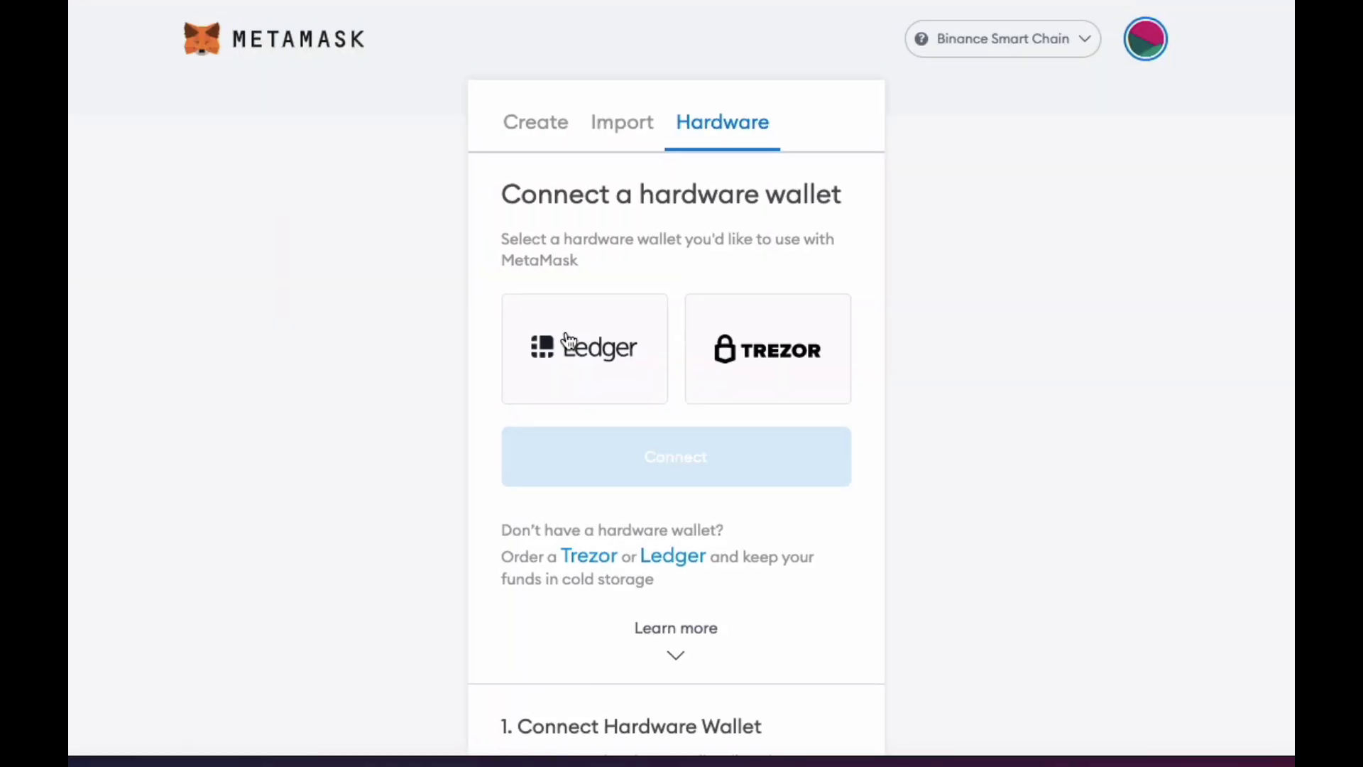
click(607, 387)
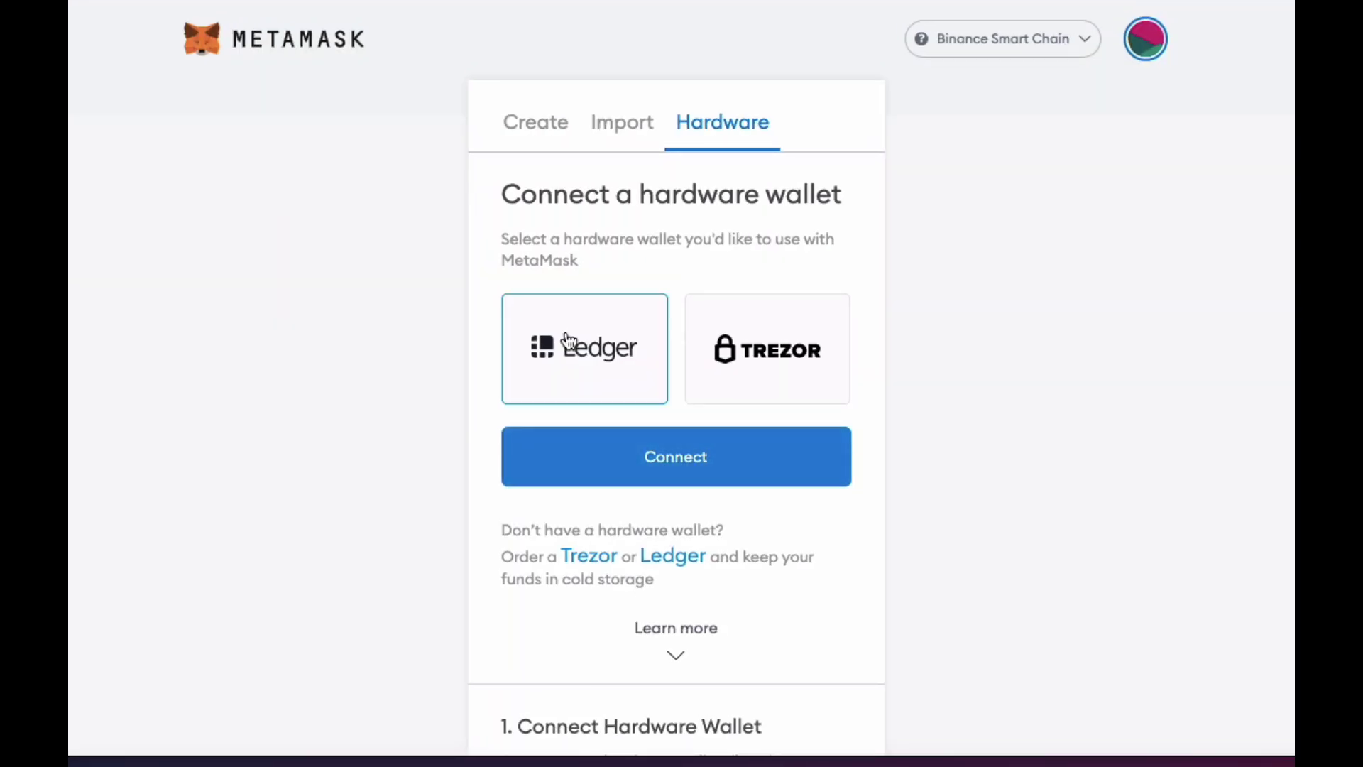
click(638, 455)
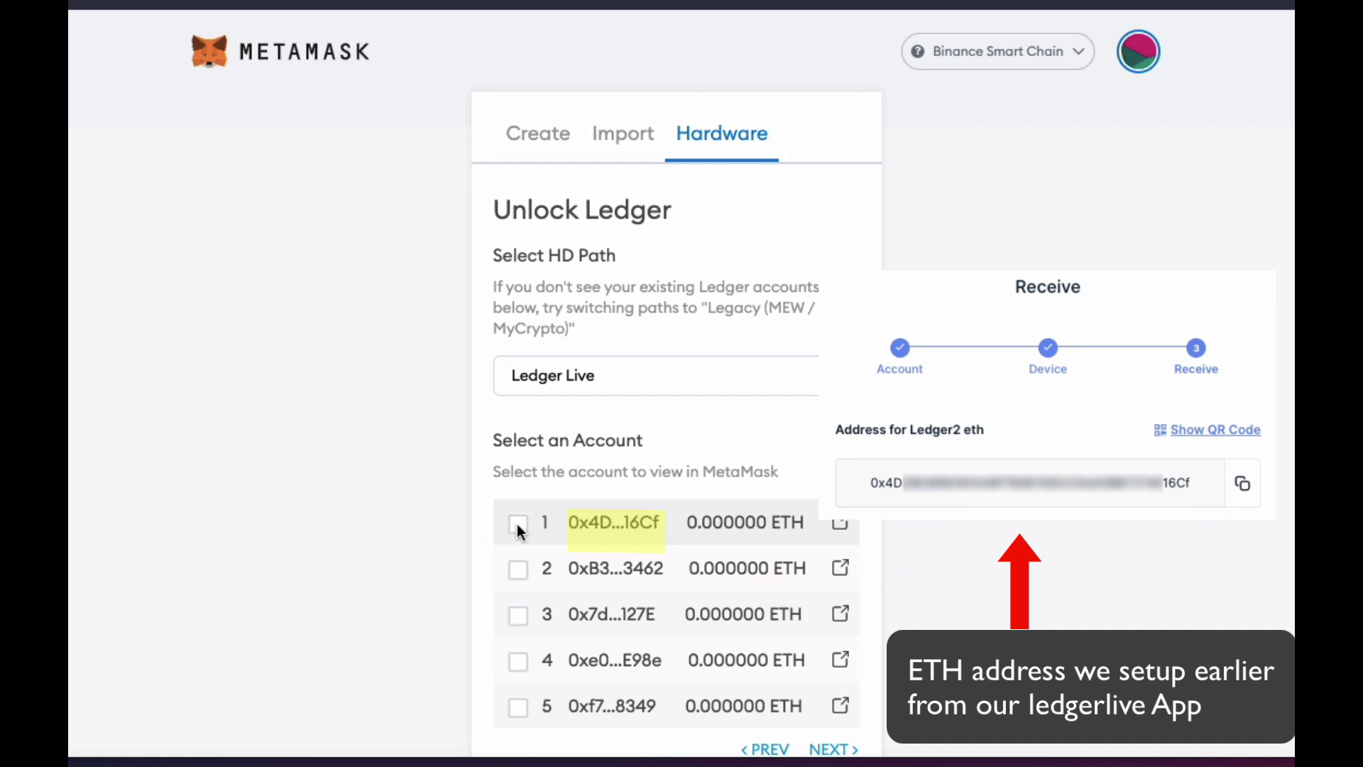
scroll(634, 521, down, 3)
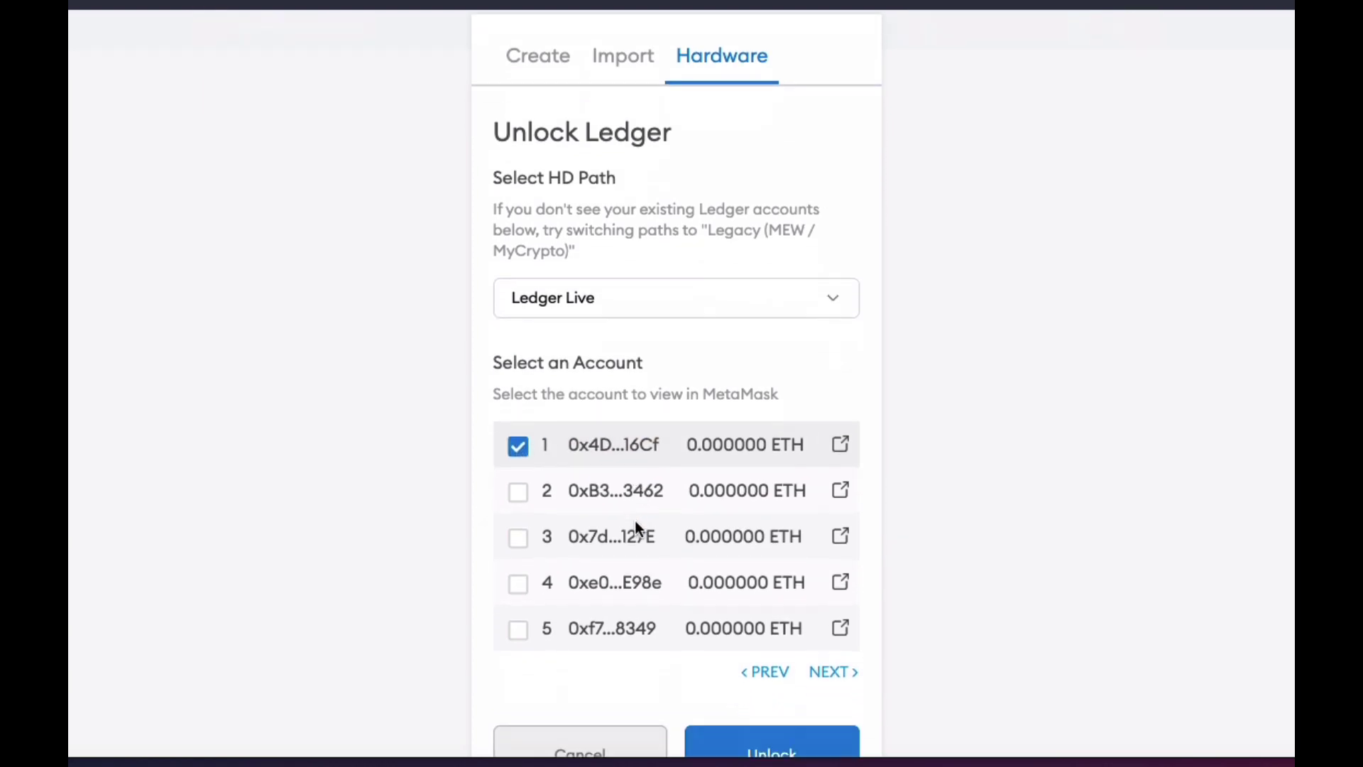
click(758, 659)
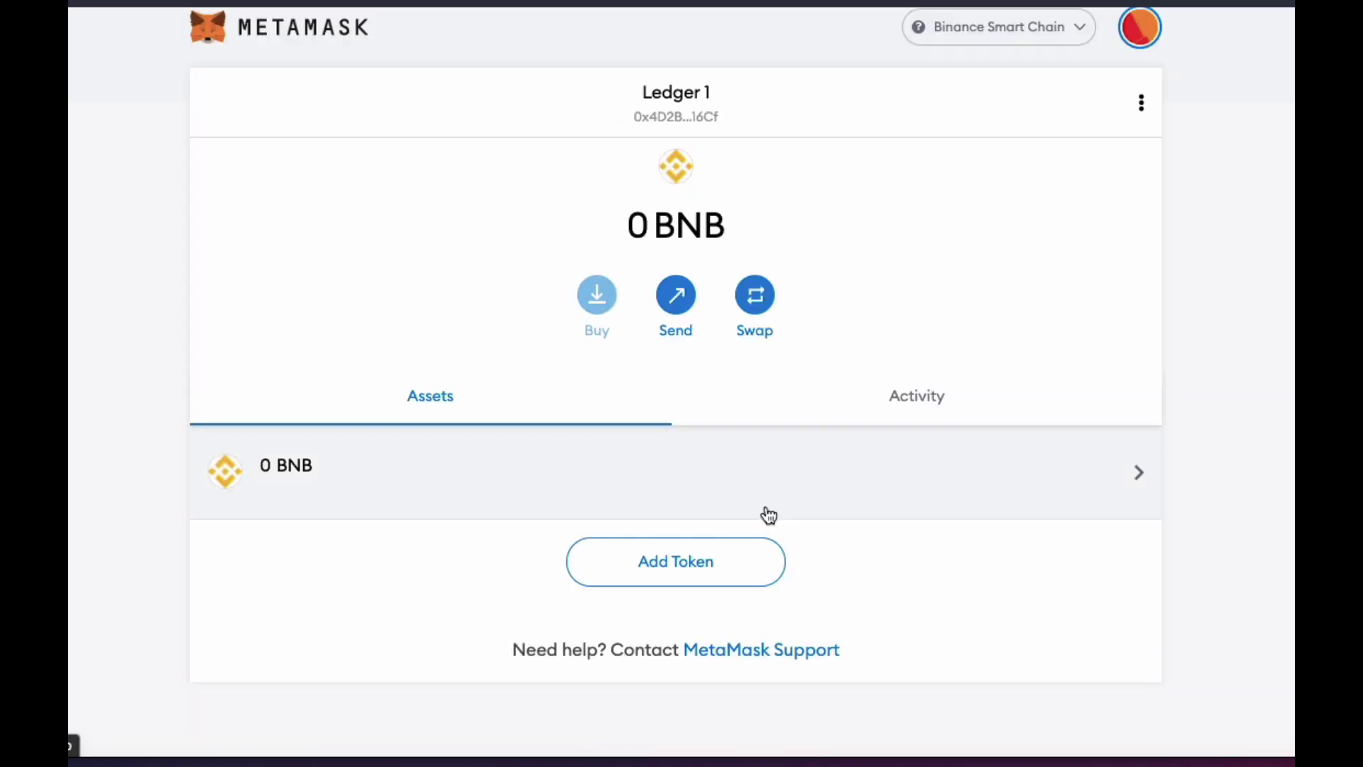
Step: Change the Ledger 1 account name to 'Ledger 2' in Account details
click(1141, 103)
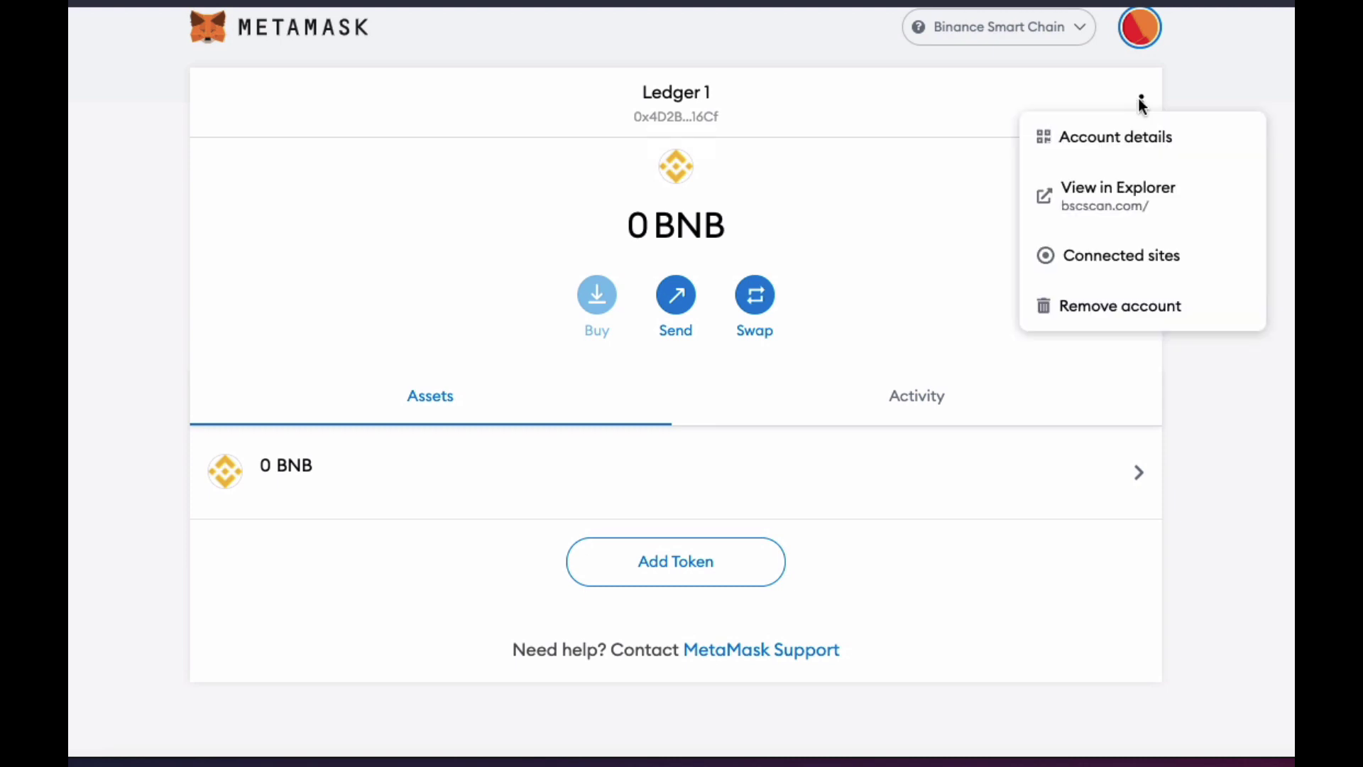
click(1139, 136)
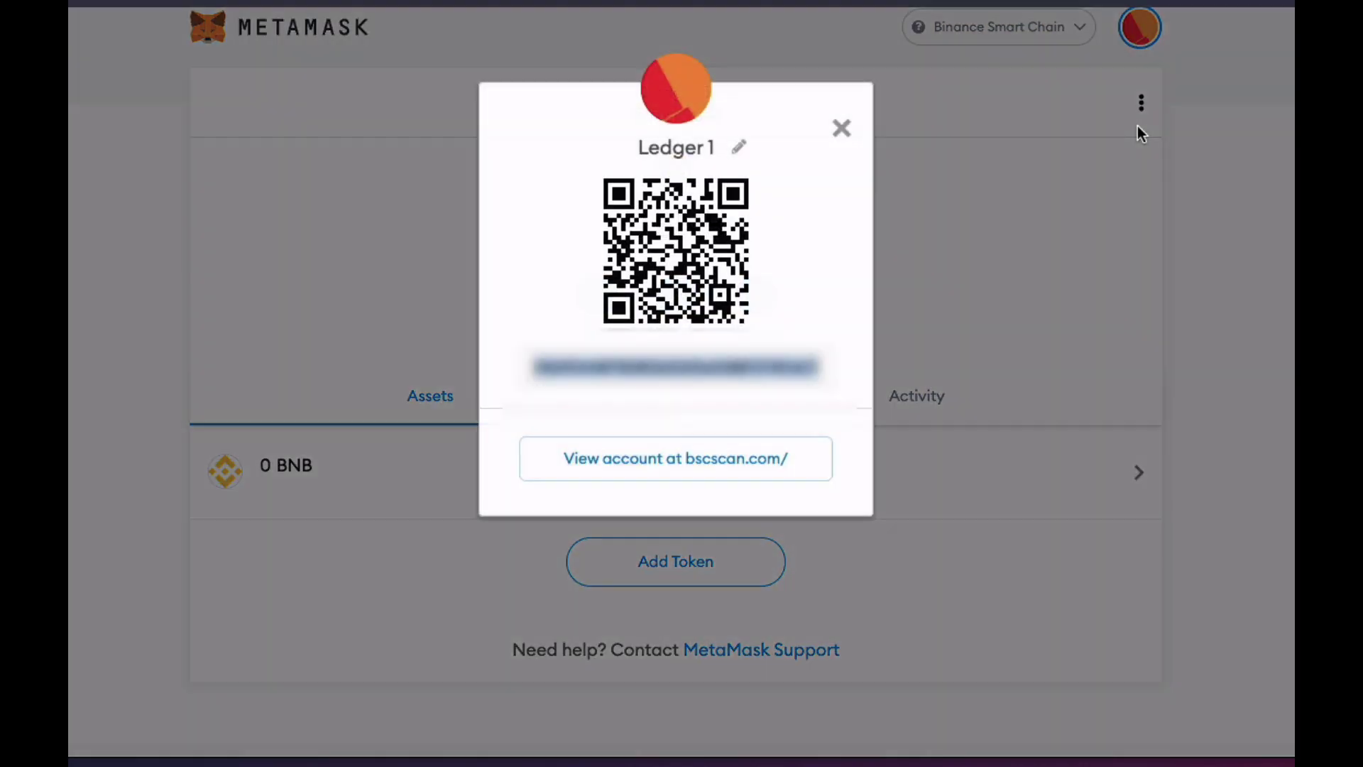
click(740, 149)
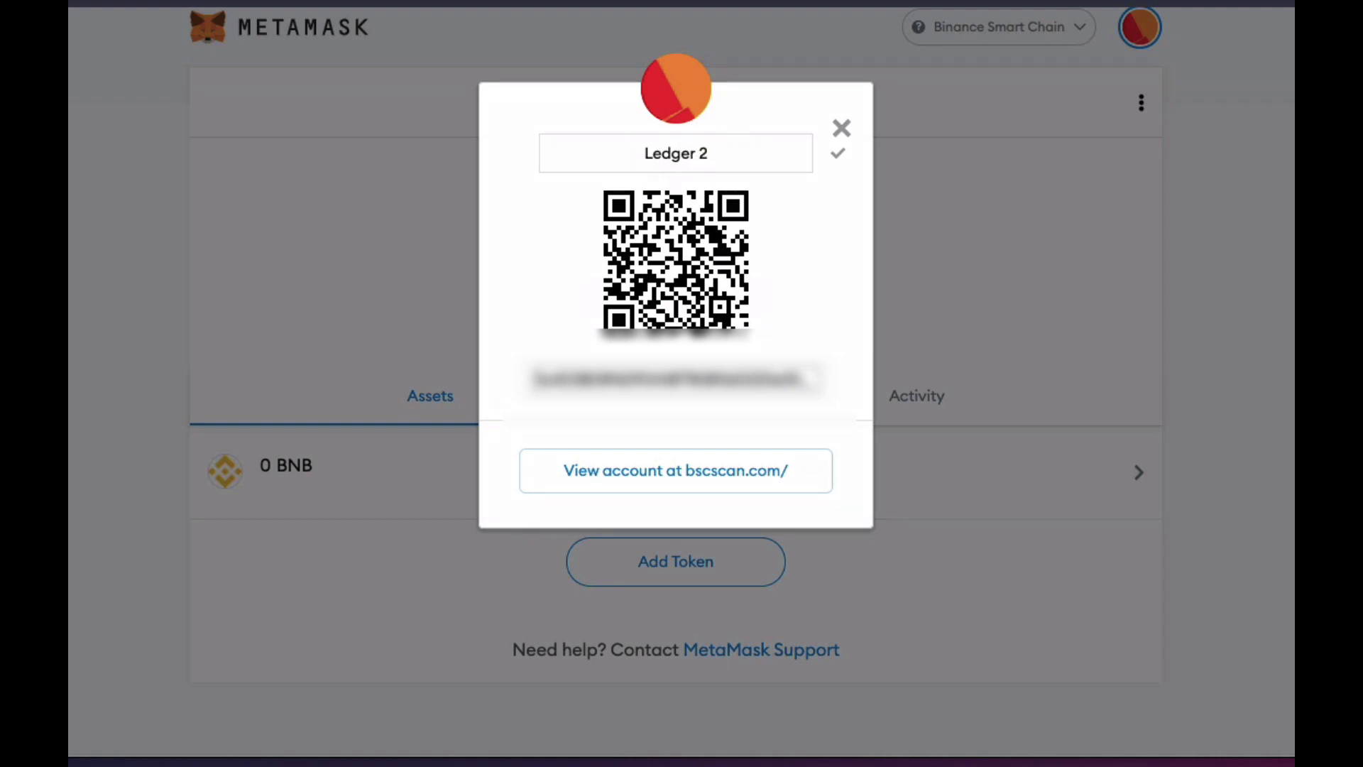
text(2)
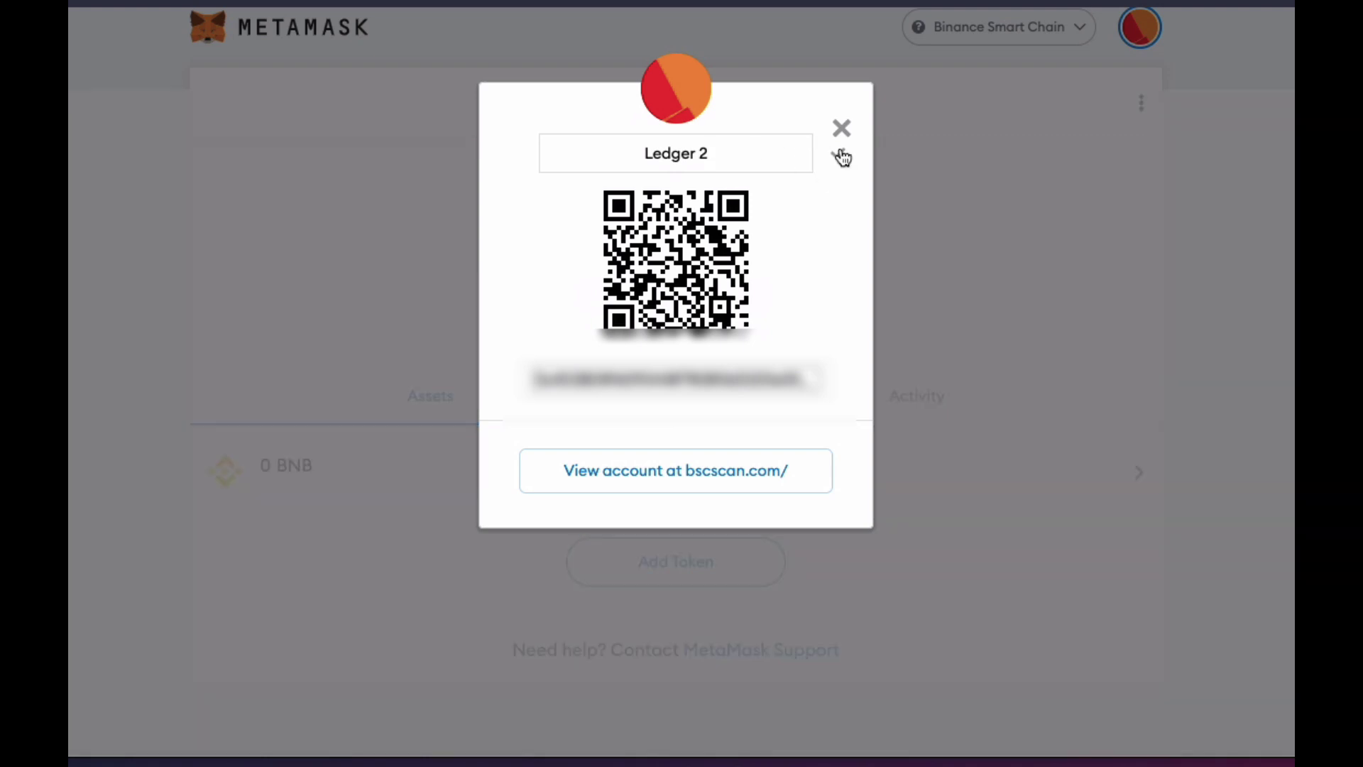
click(841, 155)
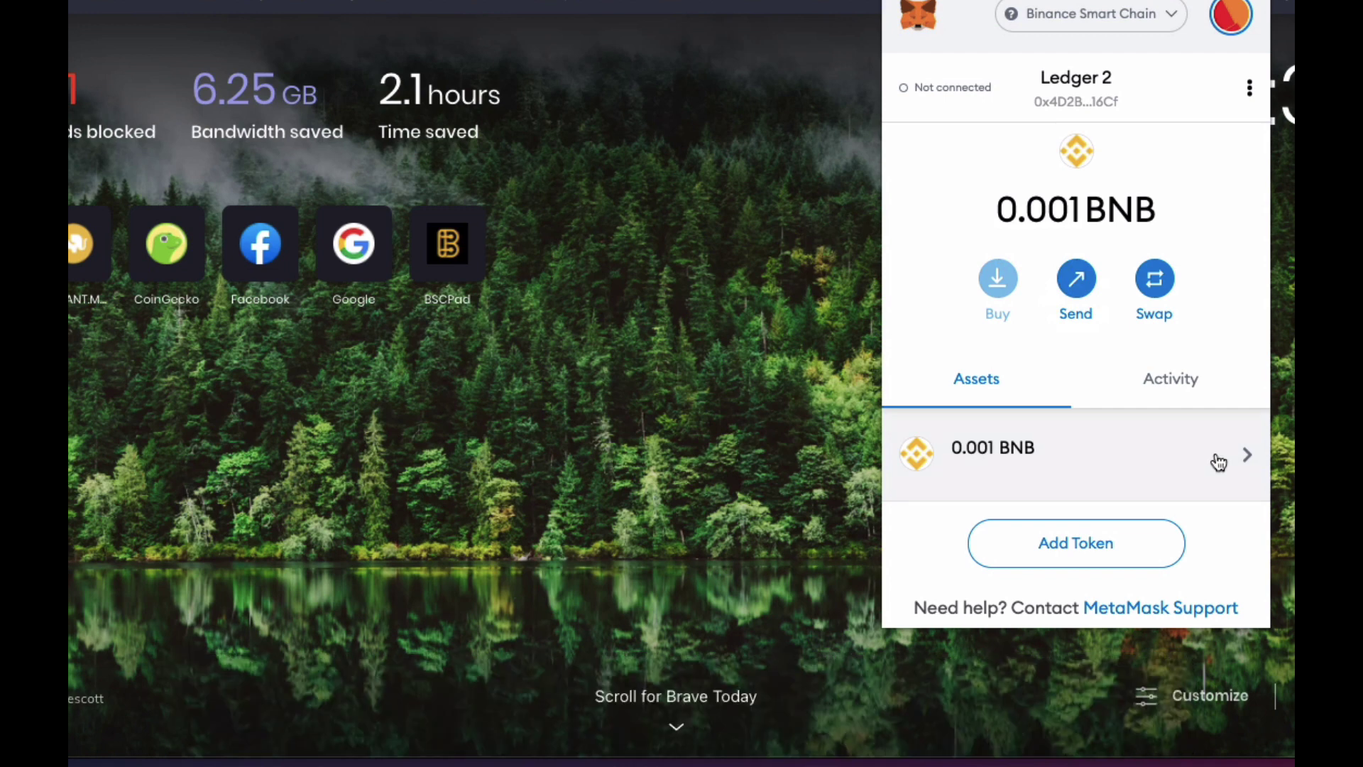
Step: Set up a 0.0005 BNB send from Ledger 2 to one of my own accounts for review
click(1241, 459)
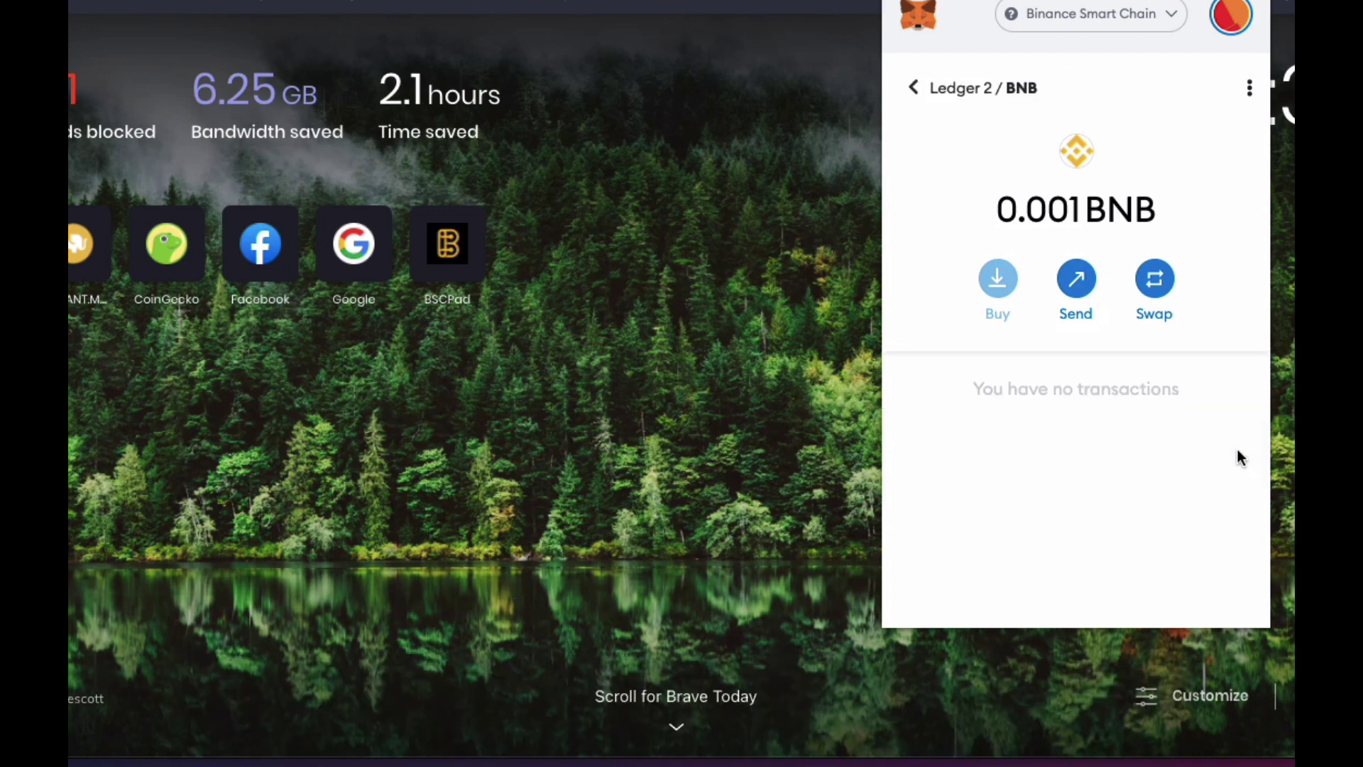
click(1076, 282)
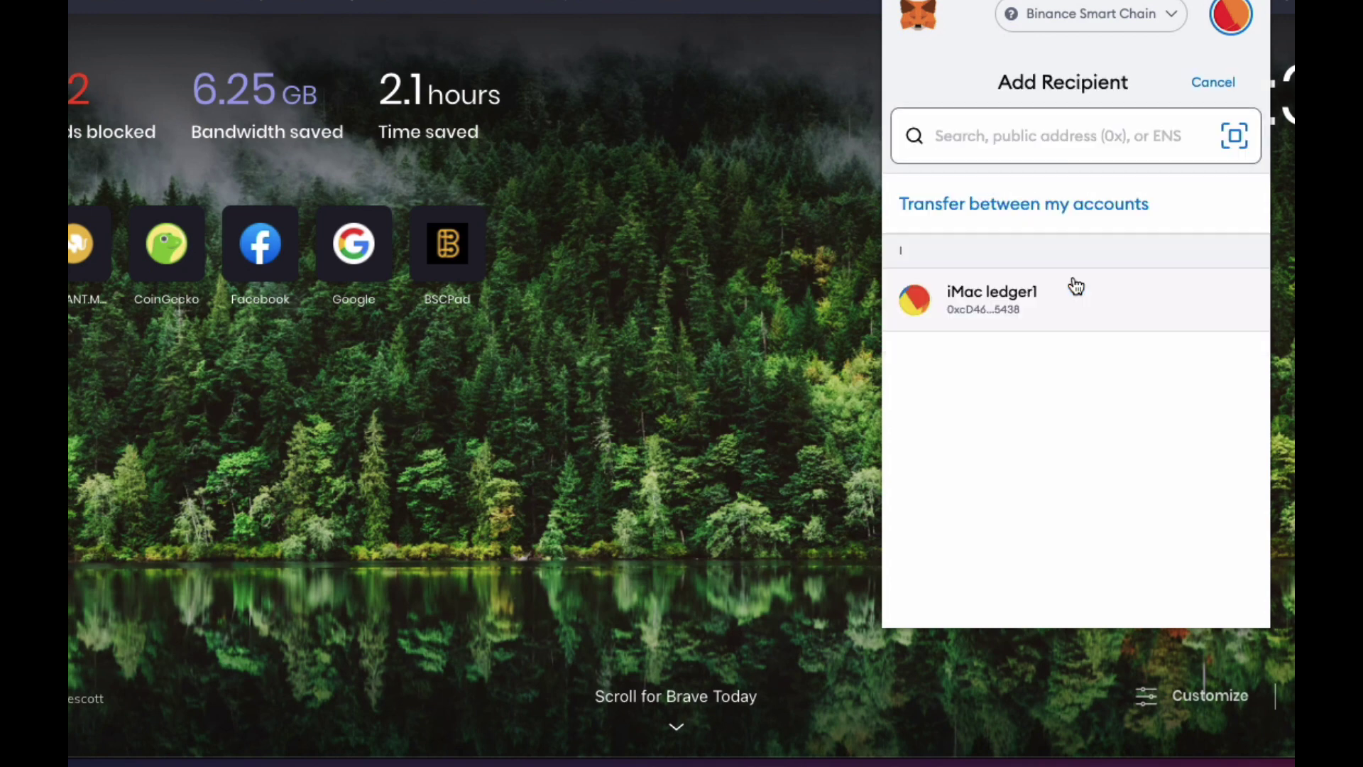
click(1029, 203)
click(1008, 339)
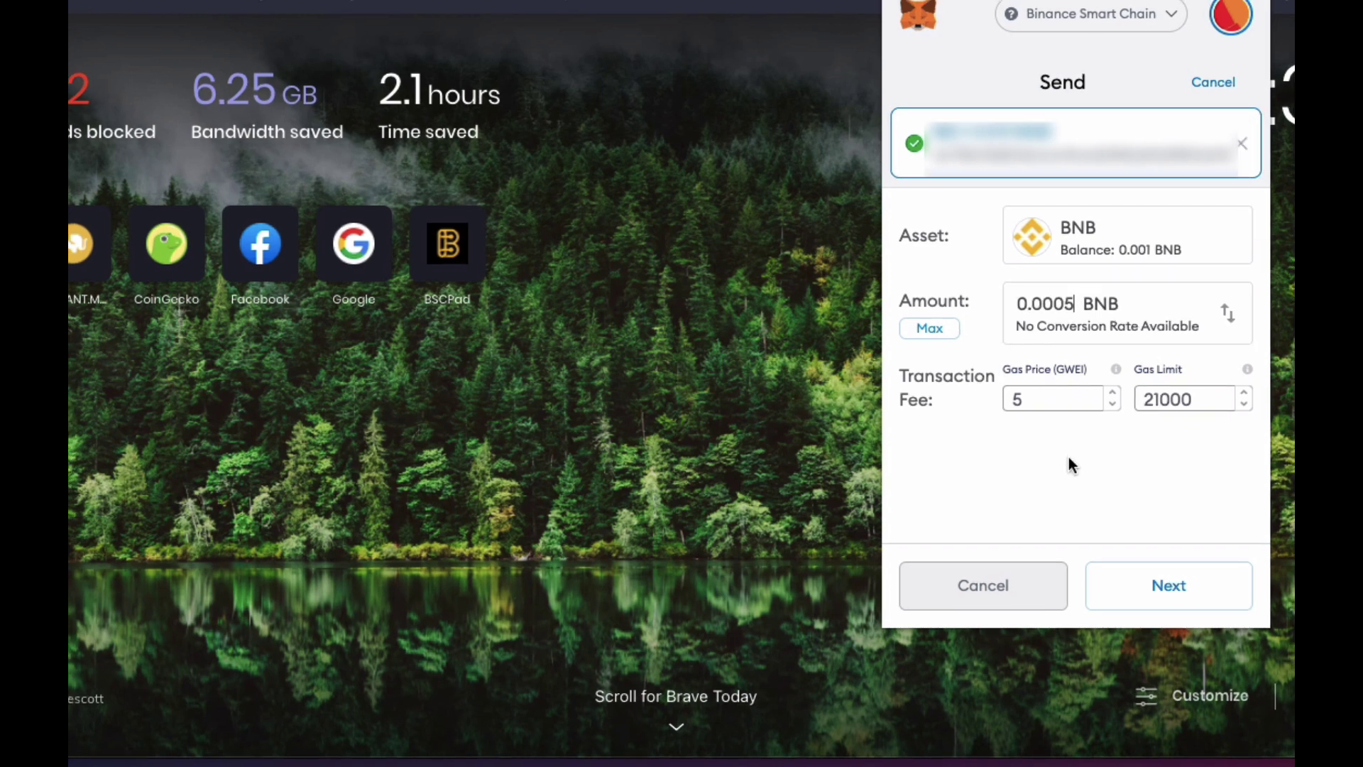
click(1148, 592)
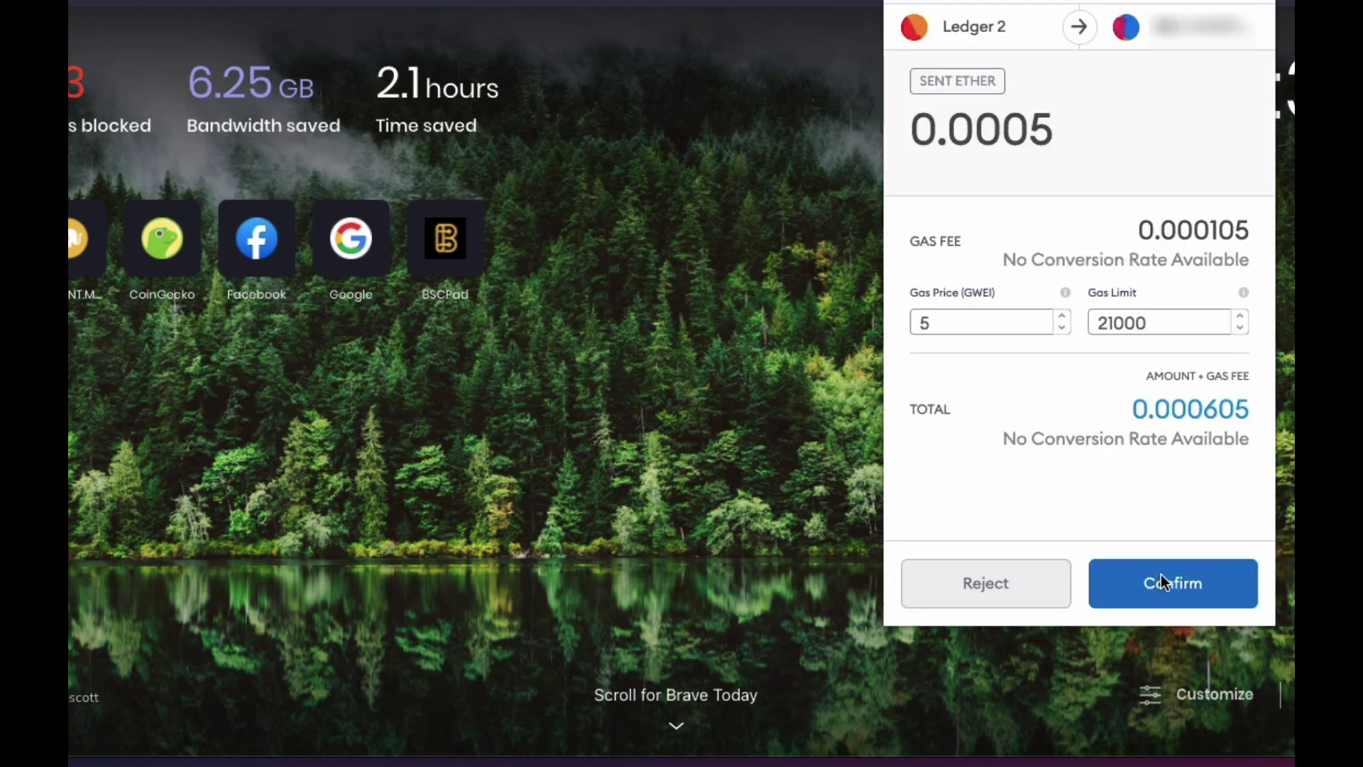
Step: Confirm the 0.0005 BNB send and return to the Ledger 2 account overview
click(1162, 581)
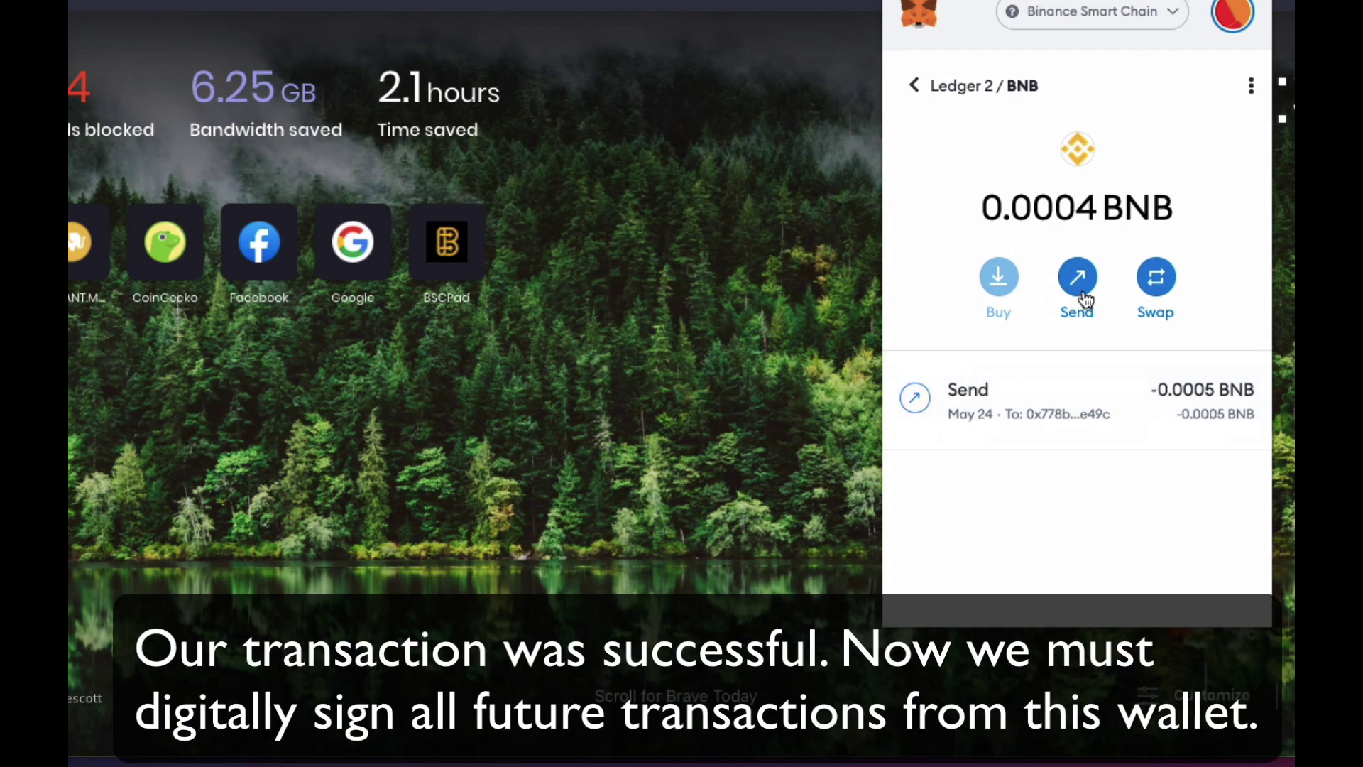
click(917, 86)
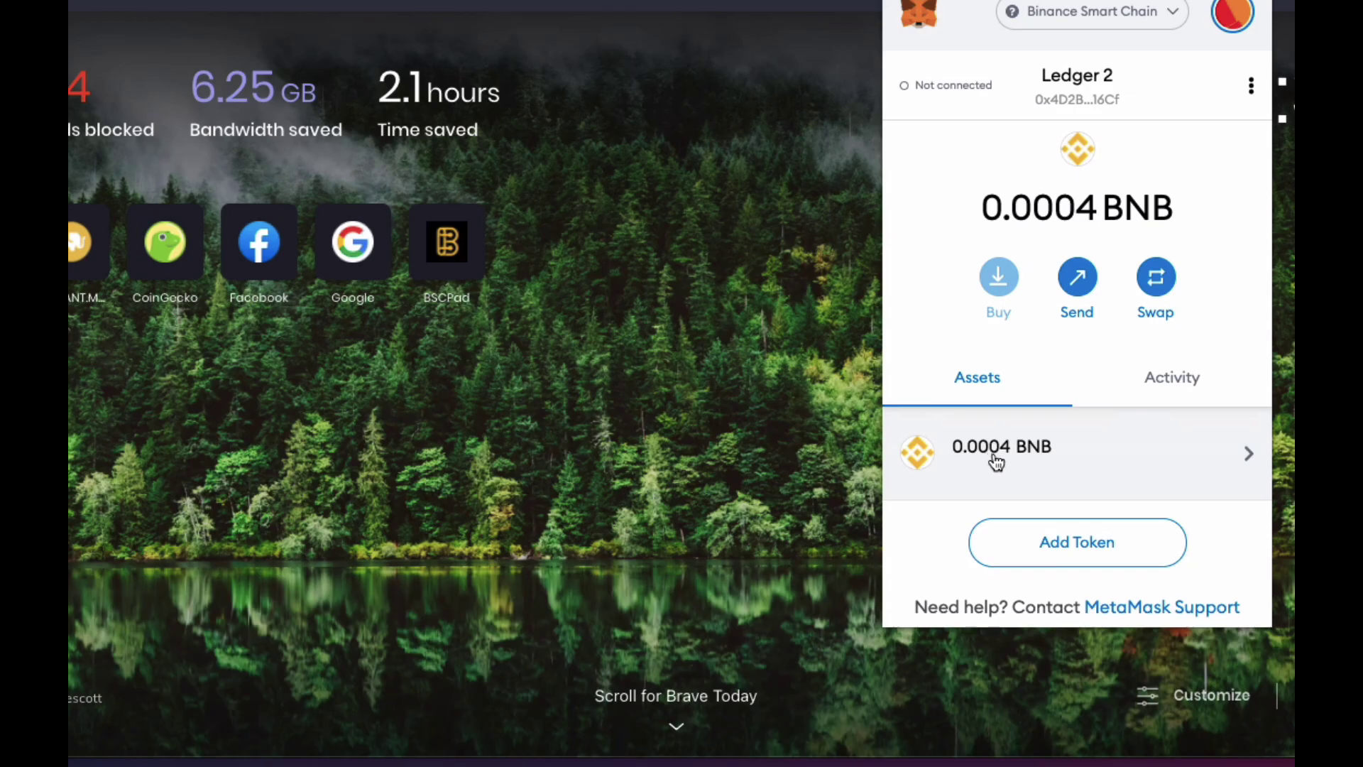